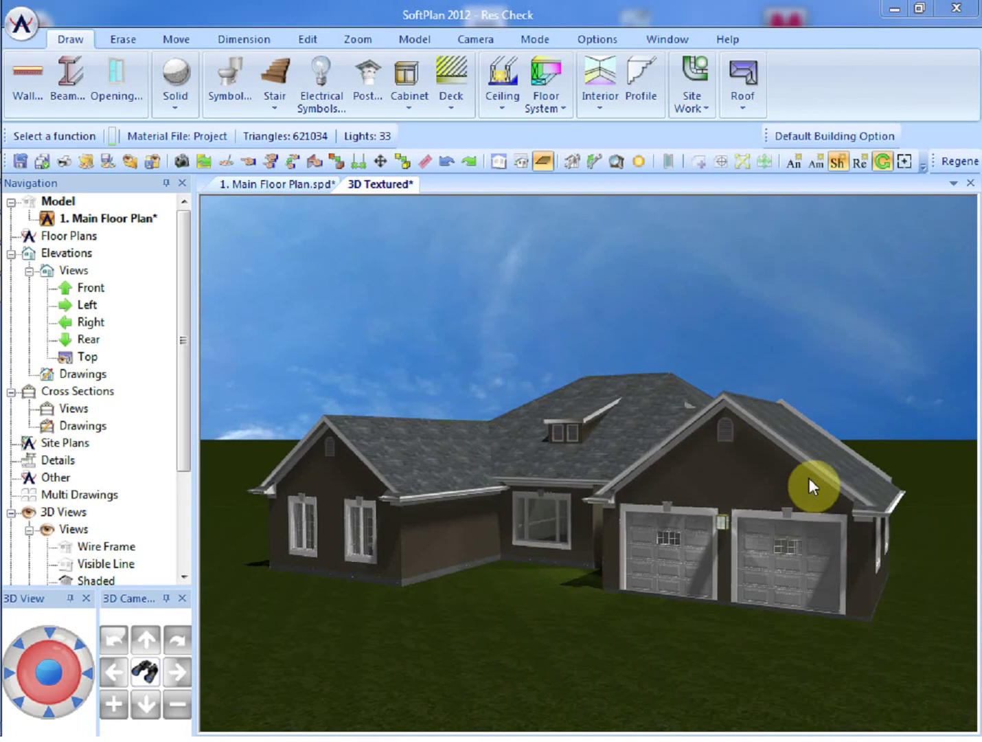
# Inspect the R-value selections of the exterior wall beside the front wing in the 3D view, leaving them as they are
pyautogui.click(248, 161)
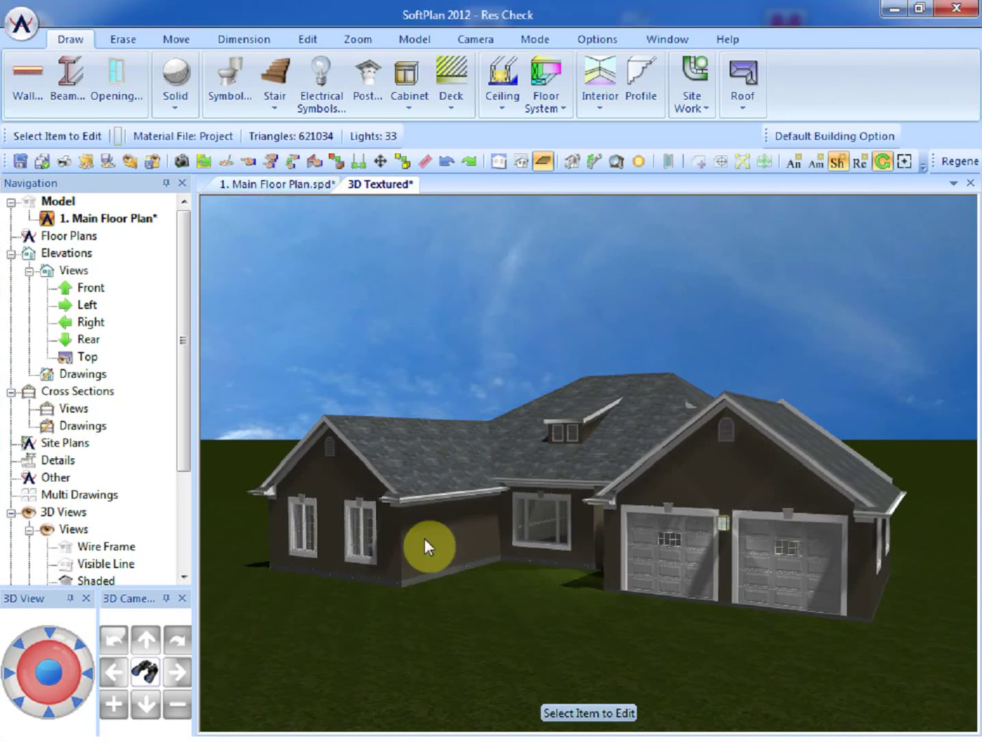
pyautogui.click(432, 529)
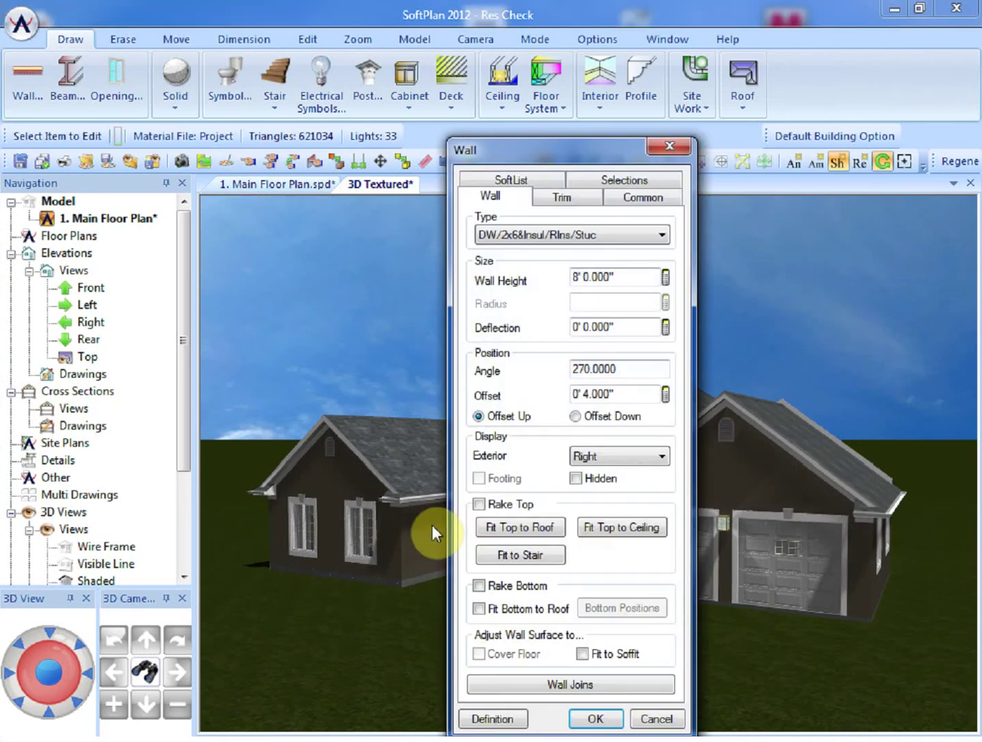
pyautogui.click(623, 180)
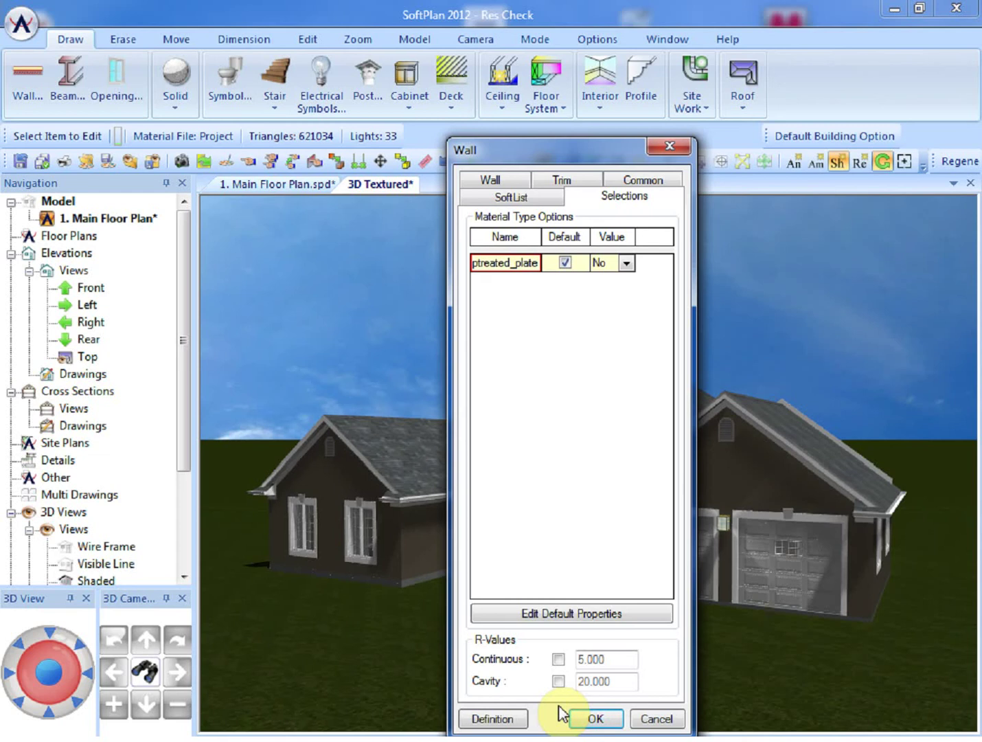
pyautogui.click(657, 719)
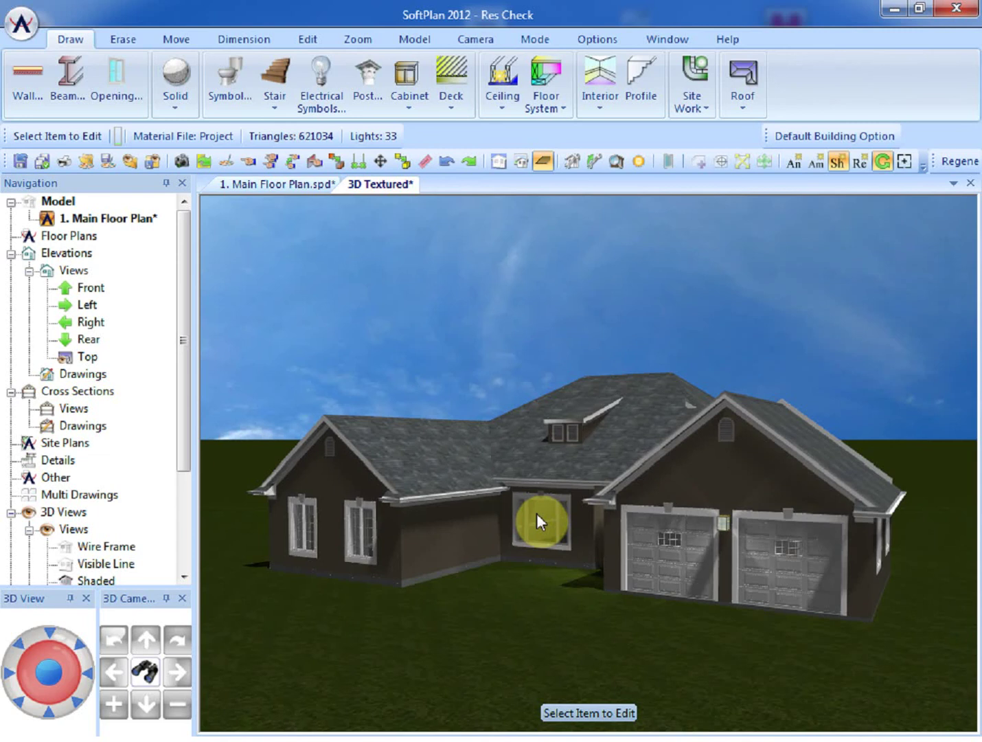
# Inspect the energy U-value of the front wing's casement window, leaving its properties as they are
pyautogui.rightClick(358, 528)
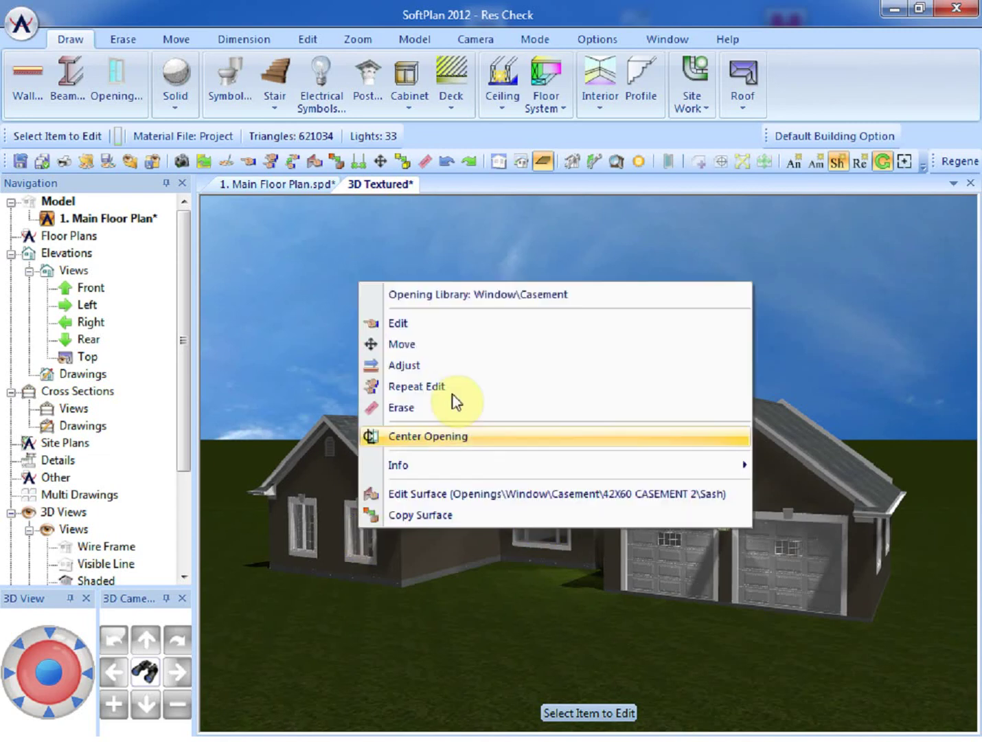
pyautogui.click(439, 324)
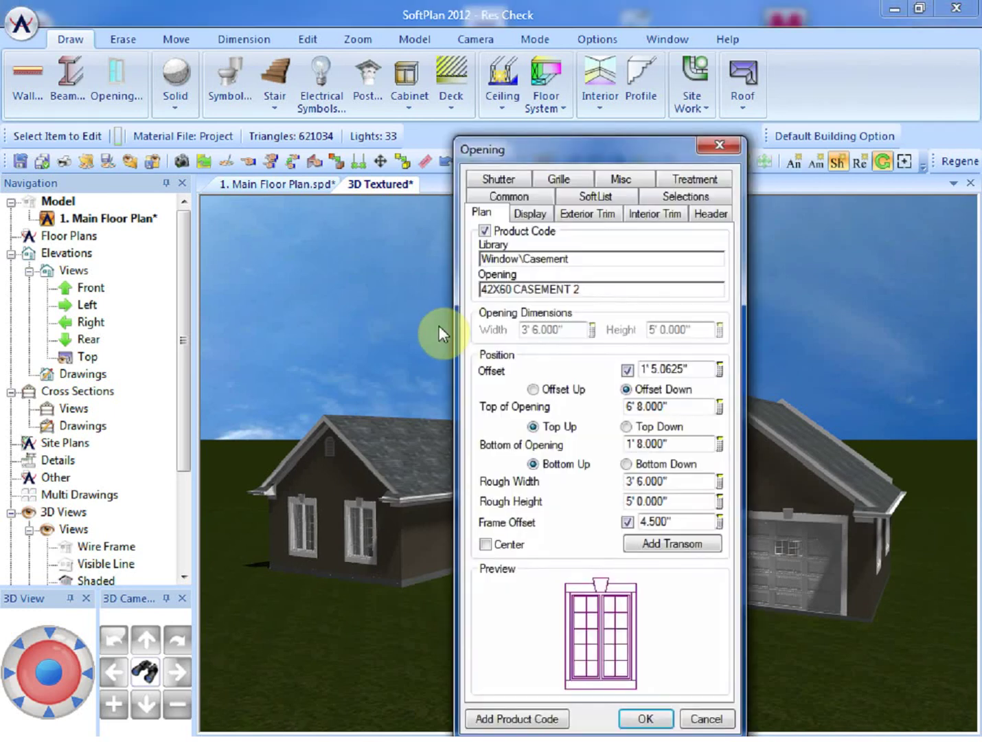
pyautogui.click(687, 197)
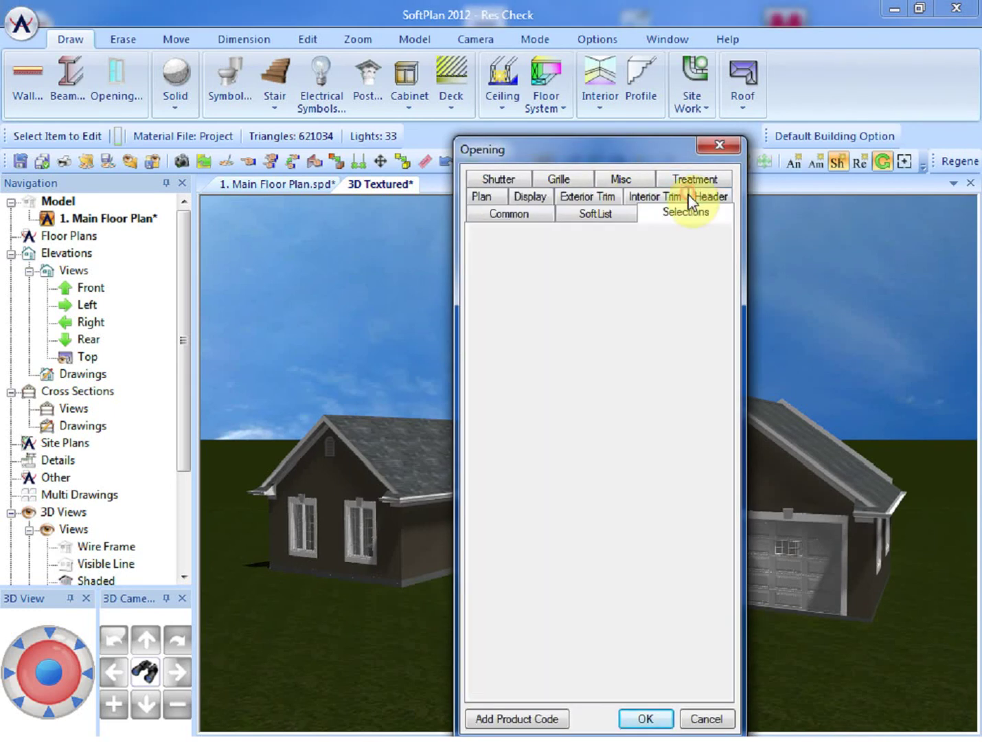
pyautogui.doubleClick(598, 660)
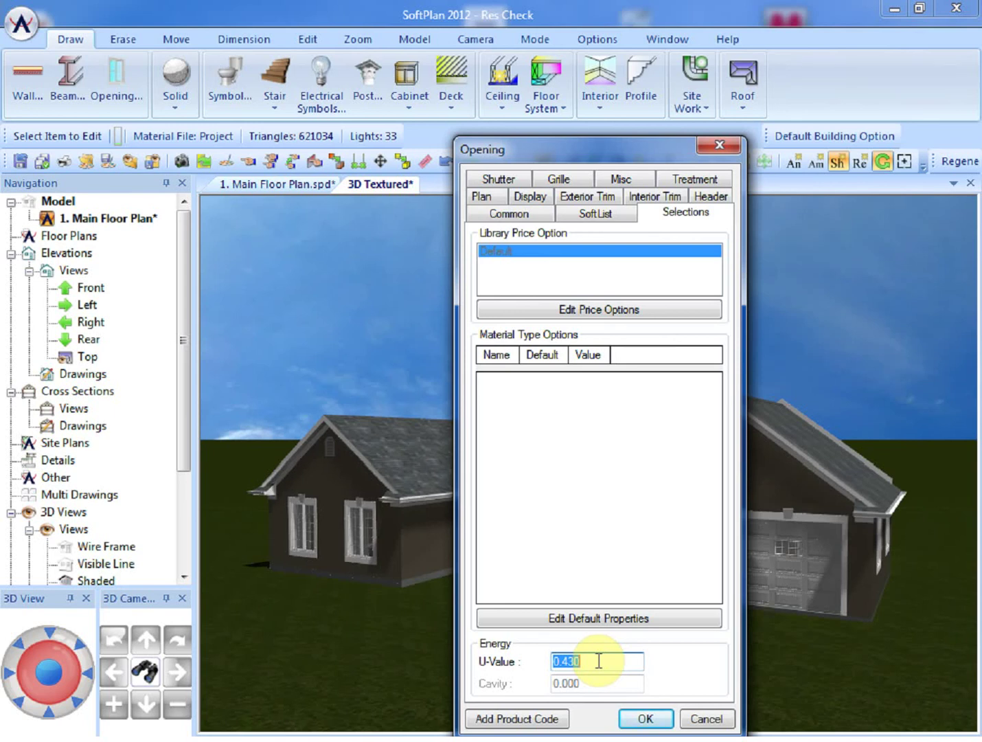
pyautogui.click(711, 717)
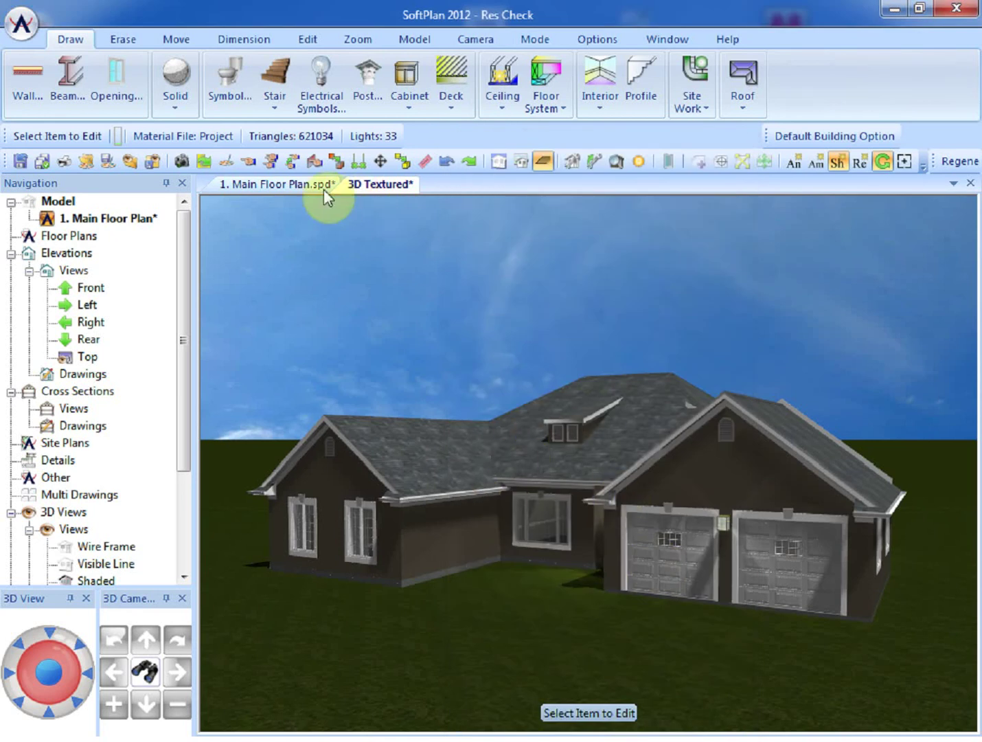
# Show the main floor plan in Floor System mode and inspect the R-values of the main house's structural slab
pyautogui.click(293, 184)
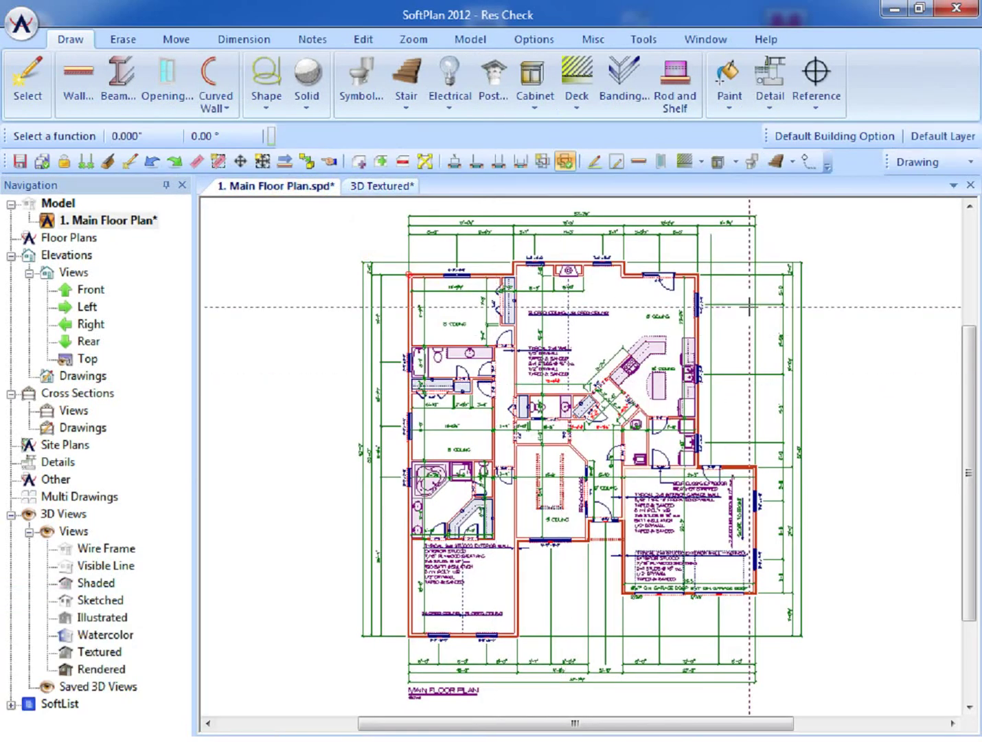
pyautogui.click(938, 165)
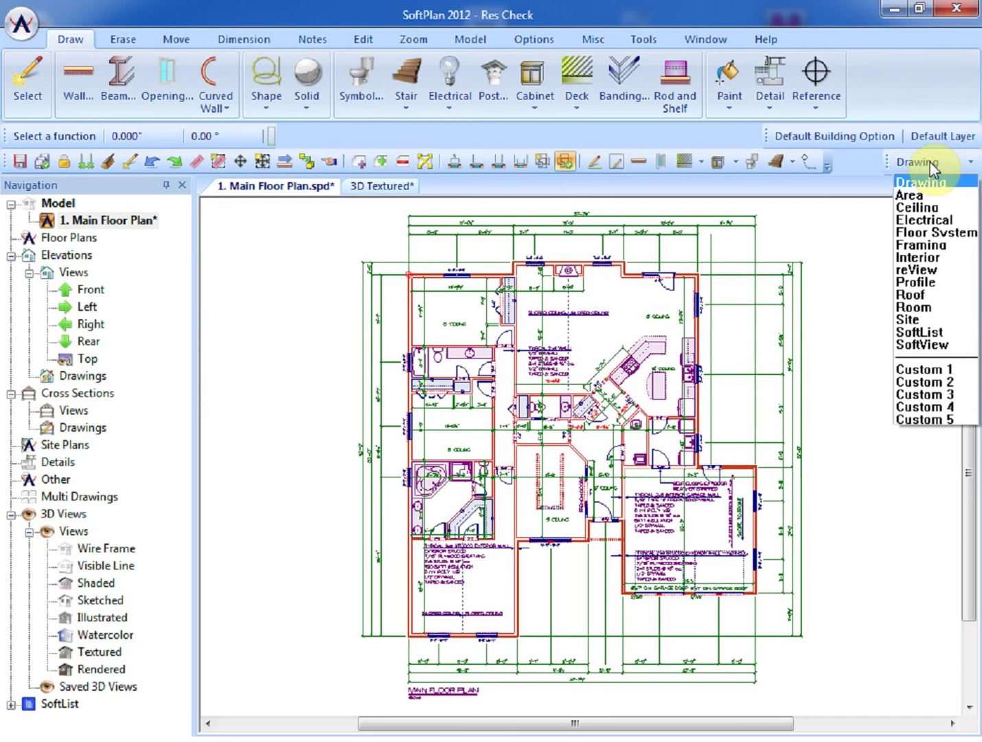
pyautogui.click(936, 233)
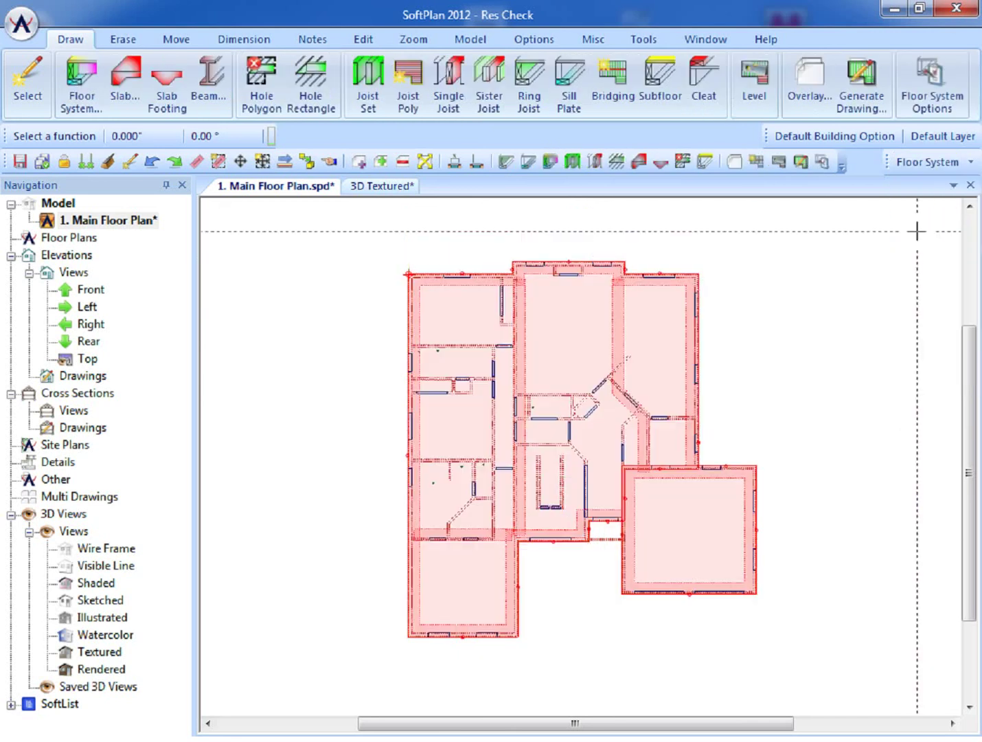
pyautogui.rightClick(557, 329)
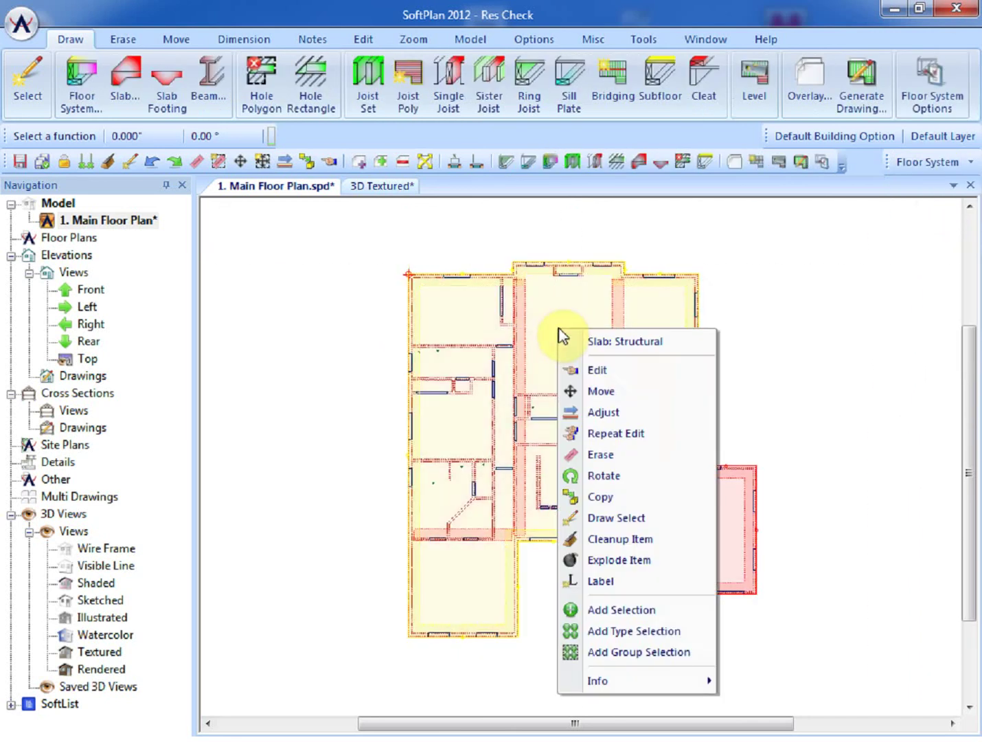
pyautogui.click(633, 377)
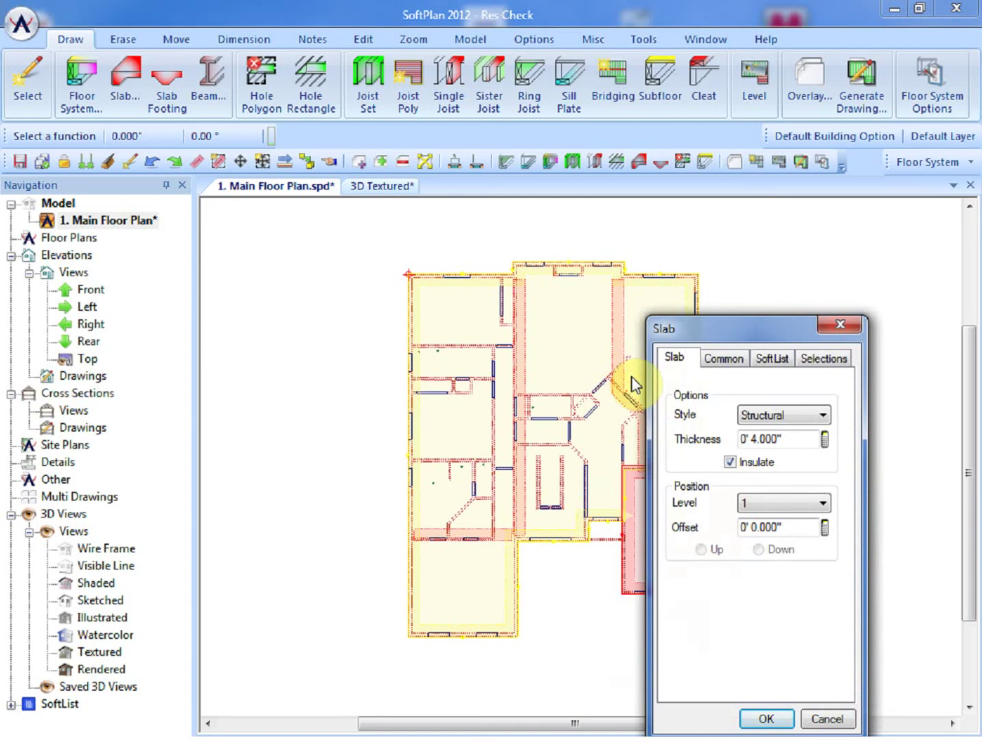
pyautogui.click(824, 358)
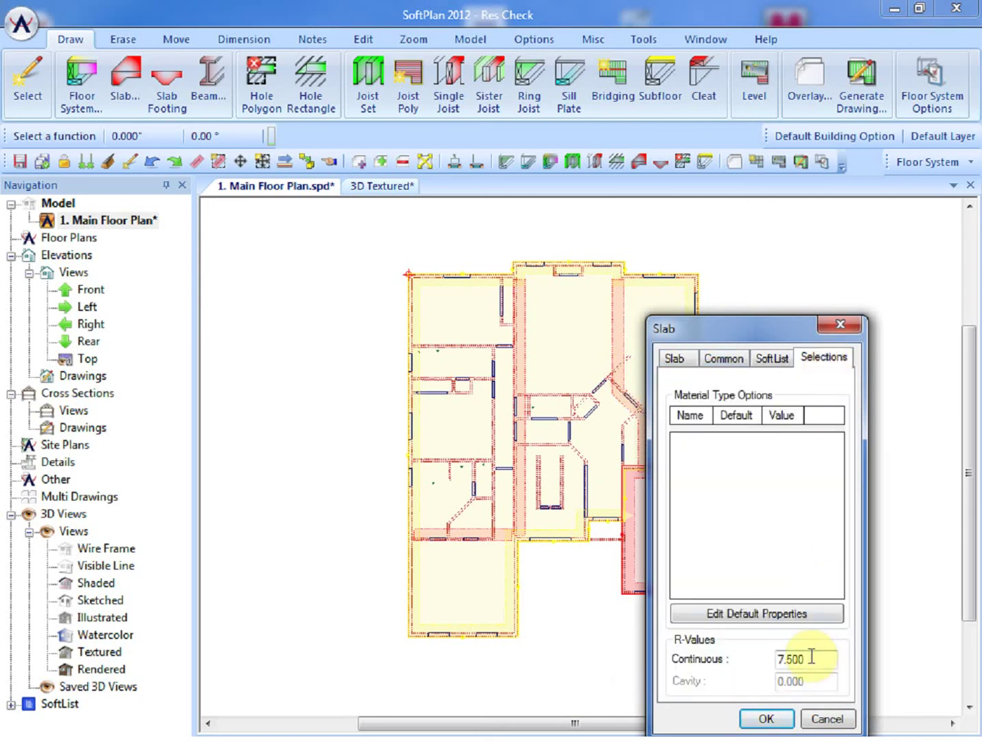
pyautogui.click(828, 720)
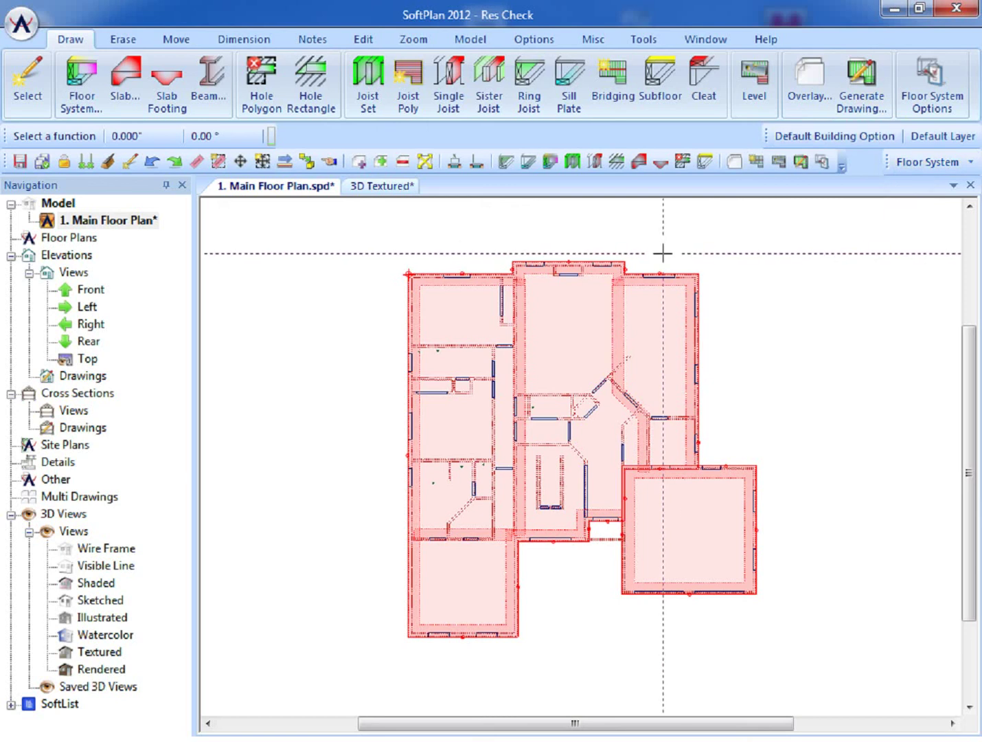
# Set the project information's state to Tennessee and its city to Brentwood (Williamson)
pyautogui.click(474, 39)
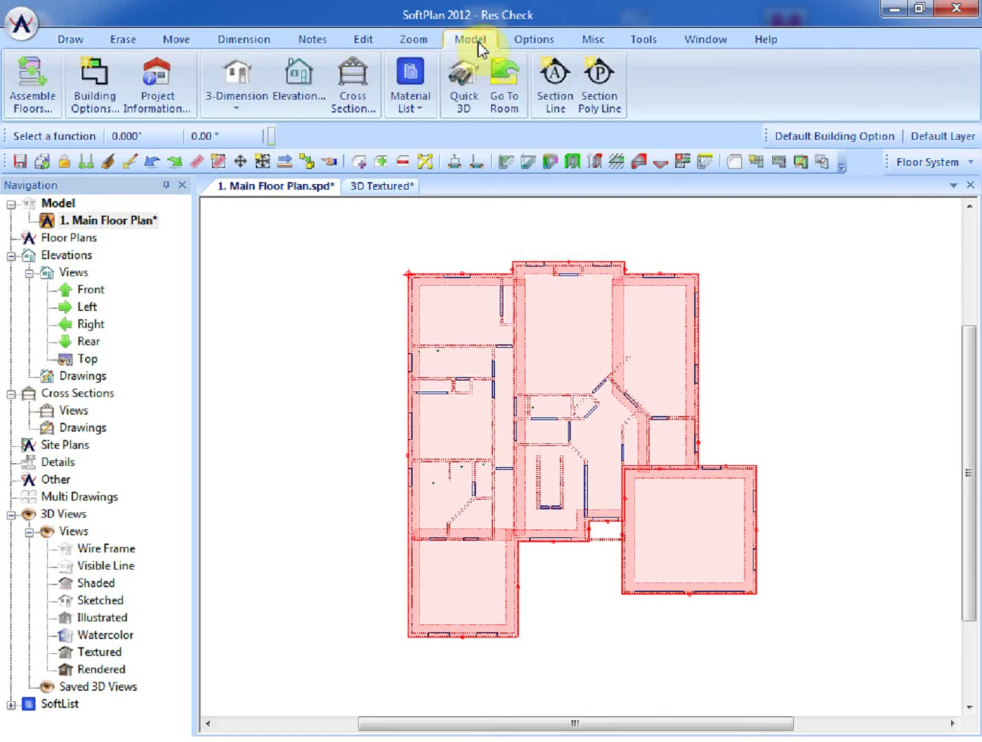
pyautogui.click(161, 92)
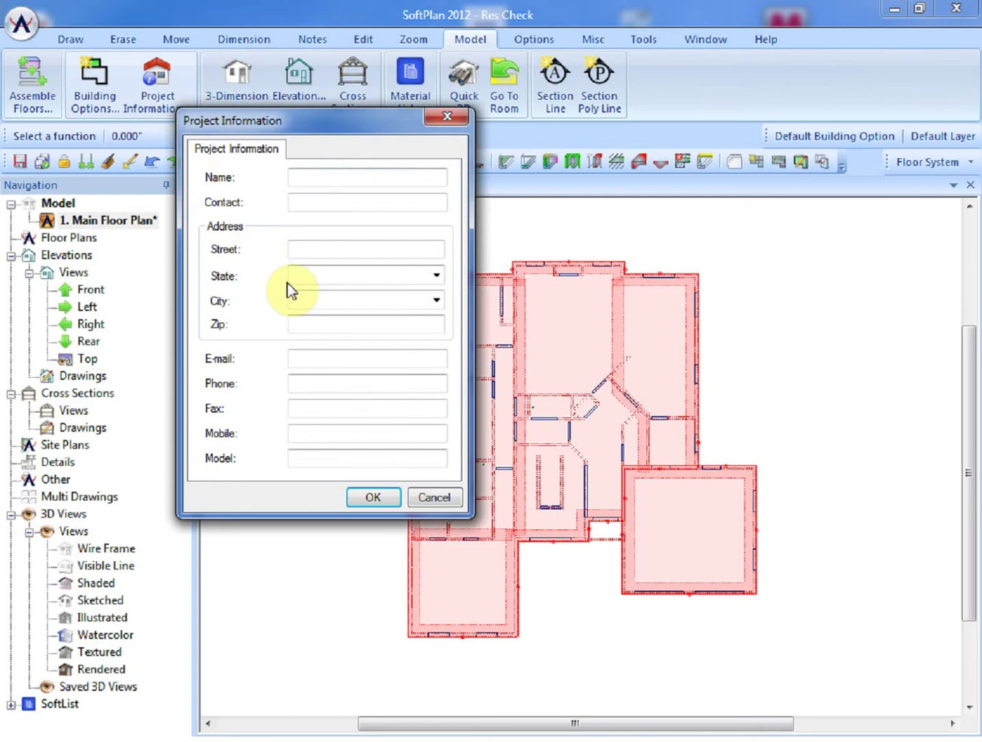
pyautogui.click(436, 274)
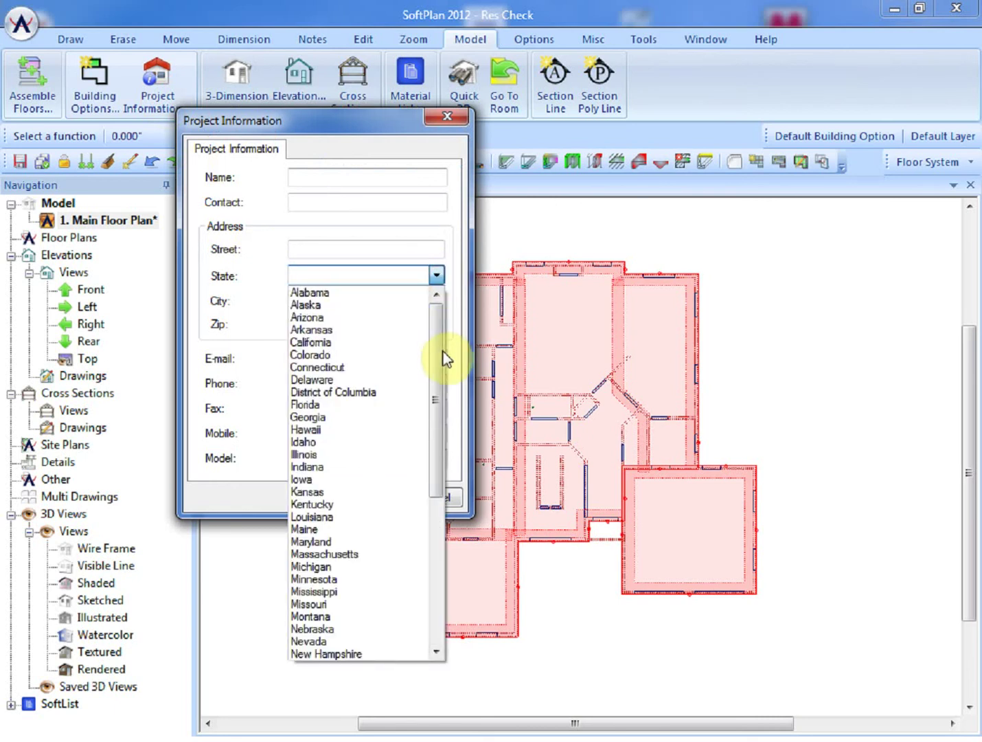
pyautogui.moveTo(441, 355); pyautogui.dragTo(446, 563)
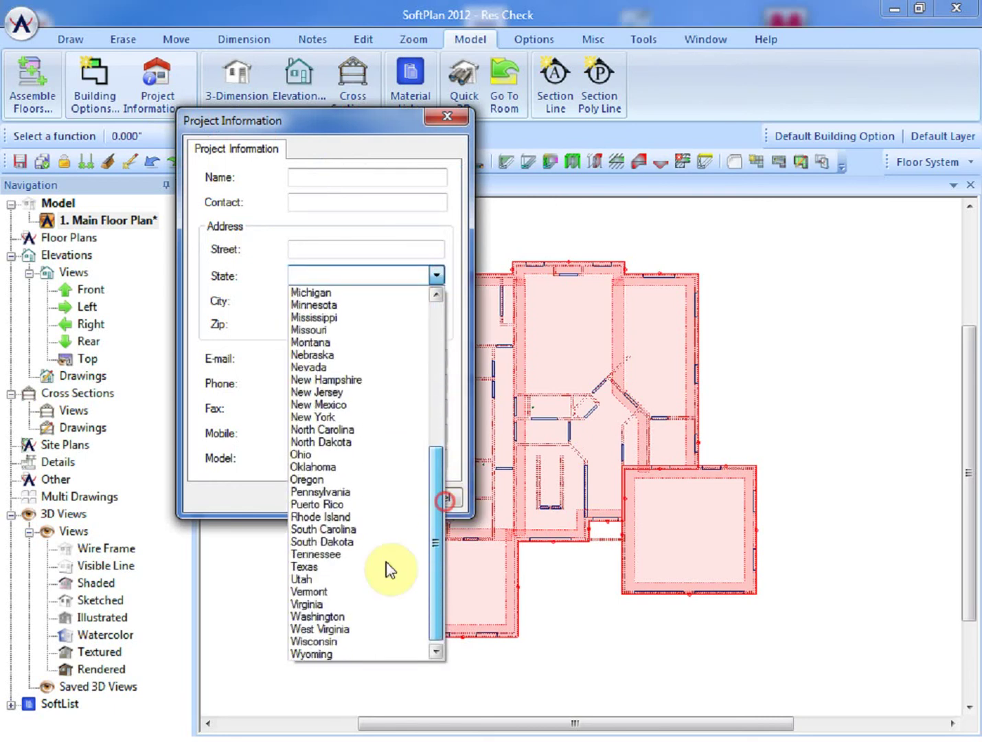
pyautogui.click(337, 555)
pyautogui.click(436, 300)
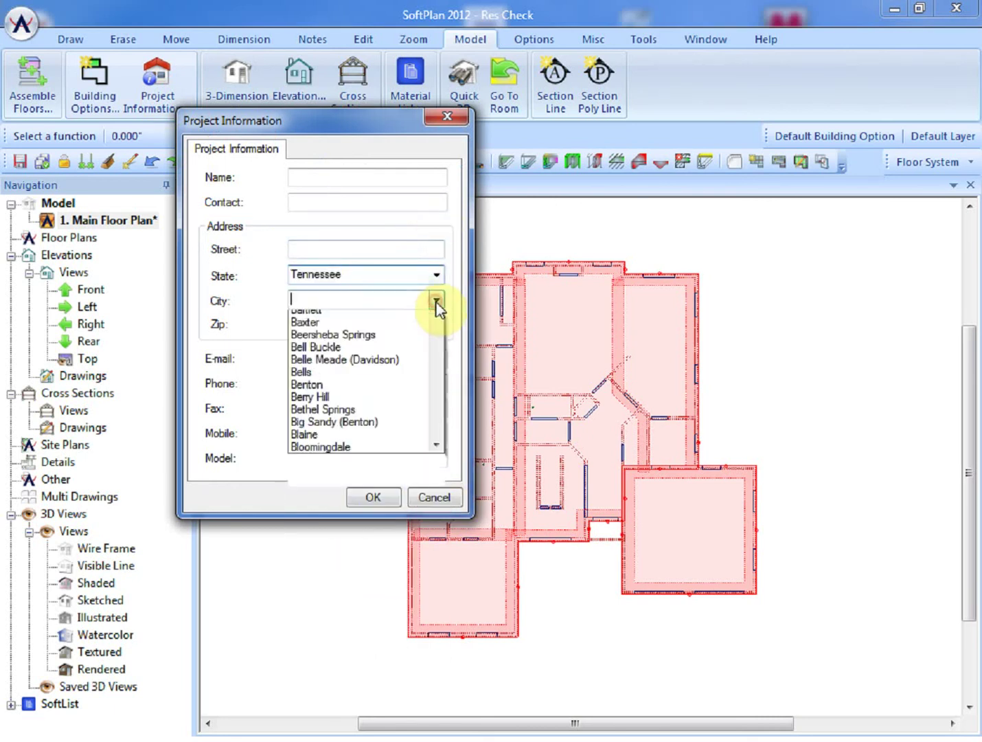
pyautogui.moveTo(439, 344); pyautogui.dragTo(439, 368)
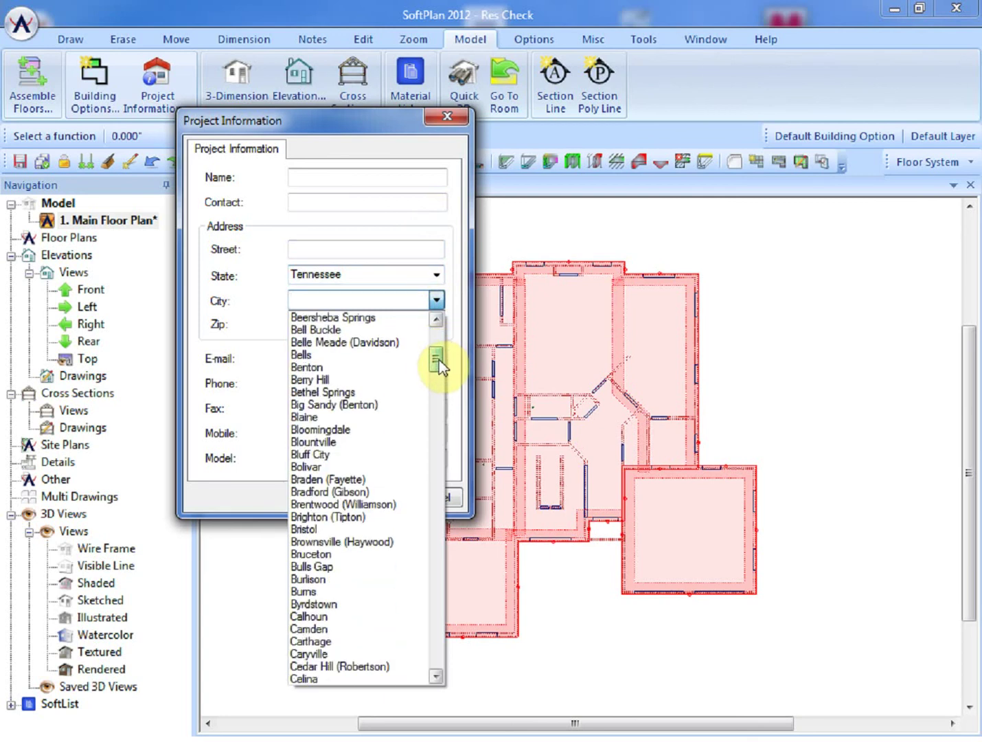
pyautogui.click(380, 504)
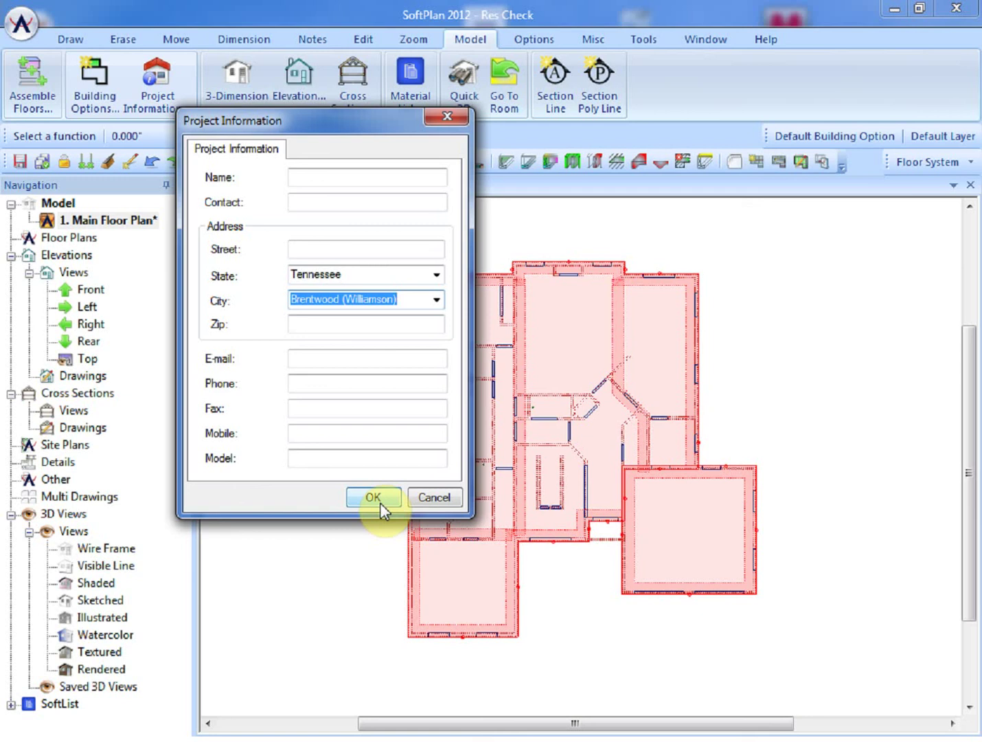
pyautogui.click(374, 498)
# Switch the floor plan to Site mode and accept 90 degrees as the direction of north
pyautogui.click(936, 162)
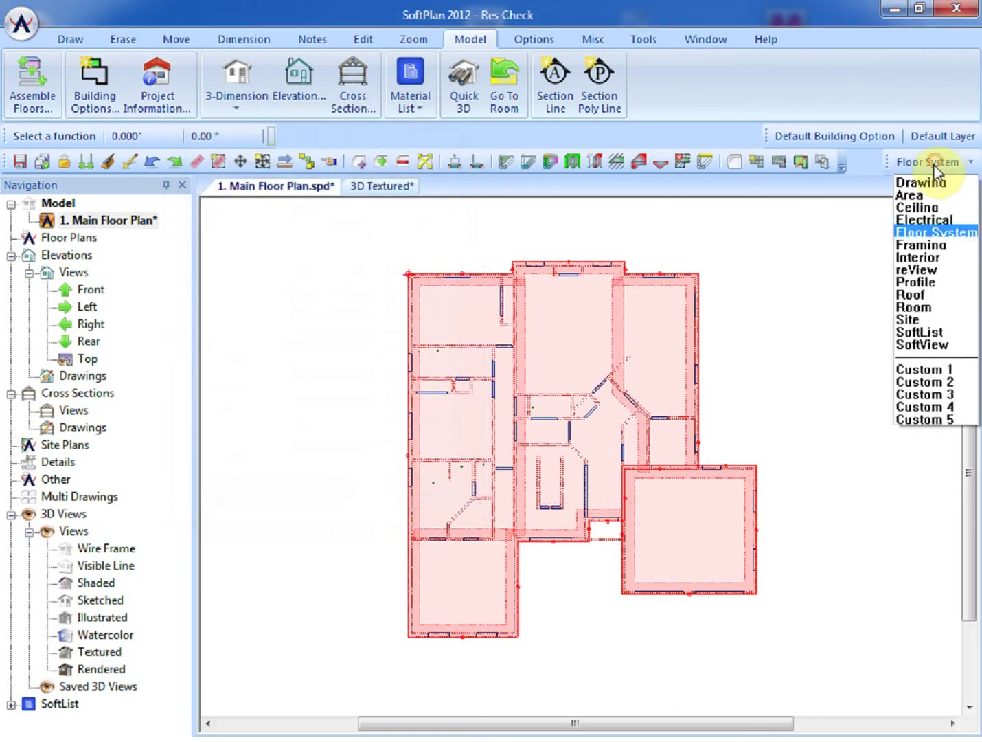
pyautogui.click(927, 320)
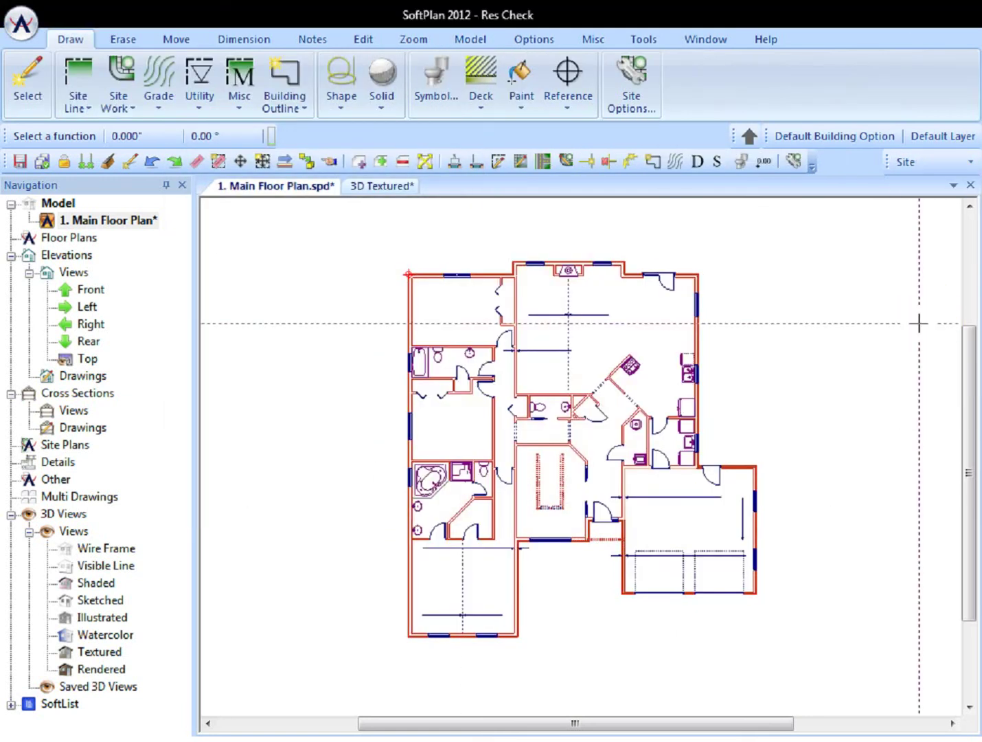
pyautogui.click(749, 137)
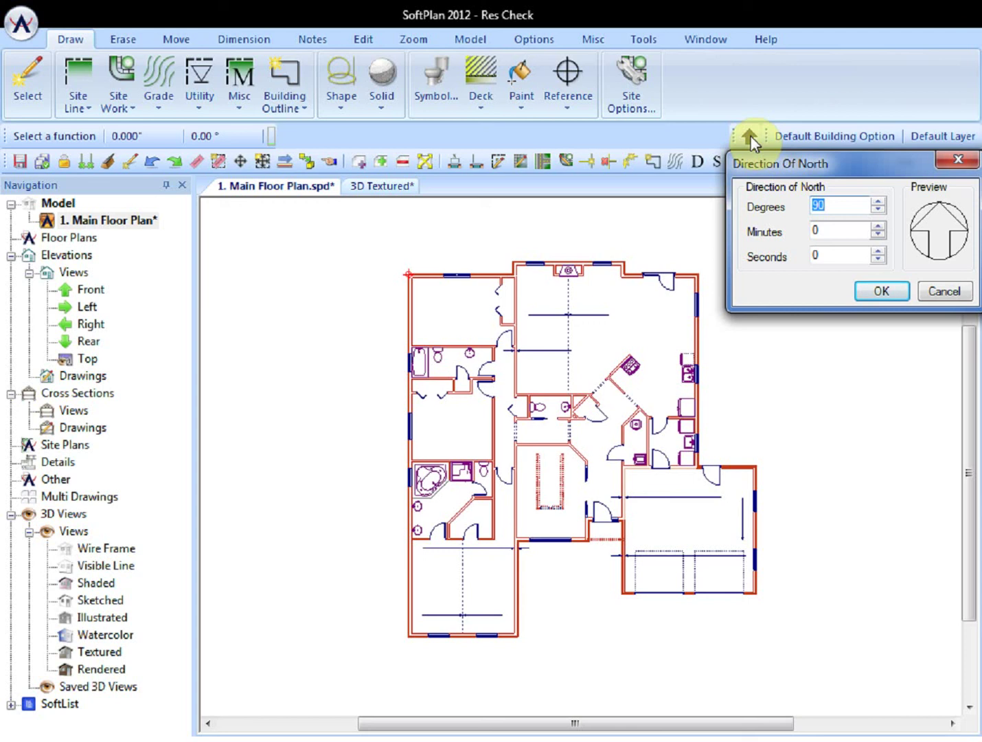
pyautogui.click(881, 291)
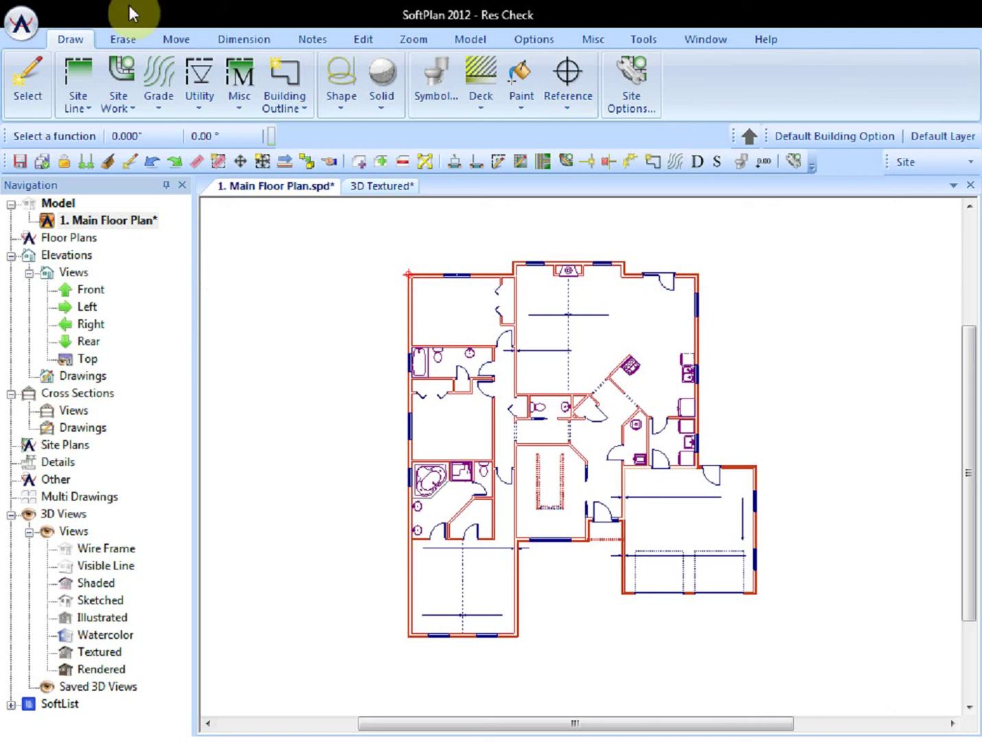
# Start a REScheck script export of the plan with the code set to 2006 IRC for a 1- and 2-family detached building
pyautogui.click(24, 23)
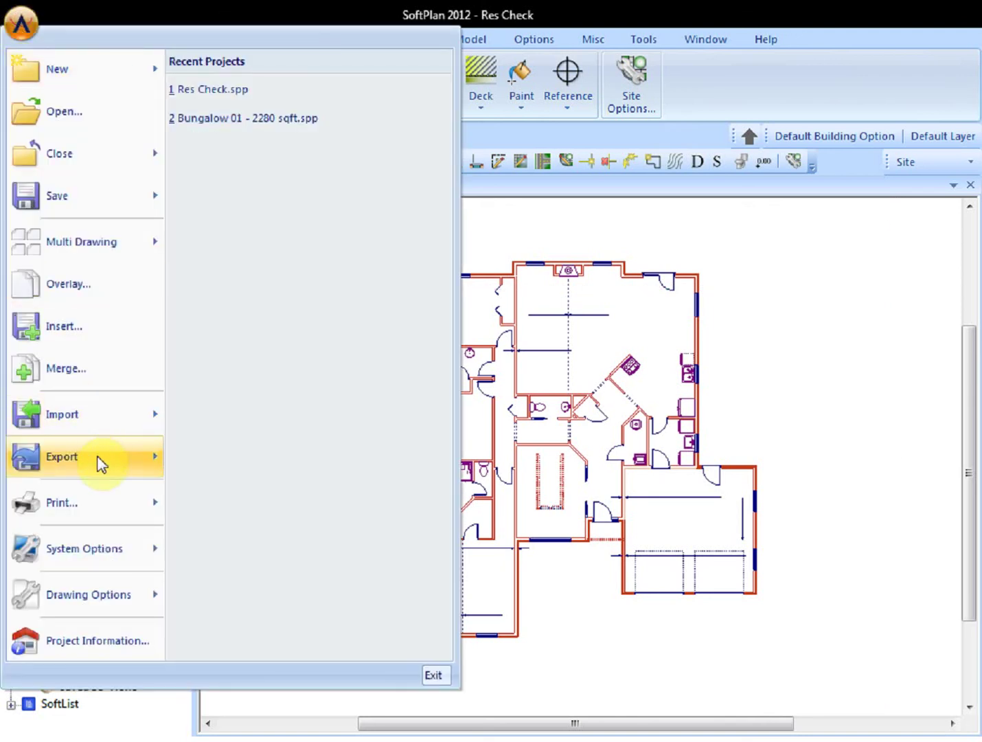
pyautogui.moveTo(96, 462)
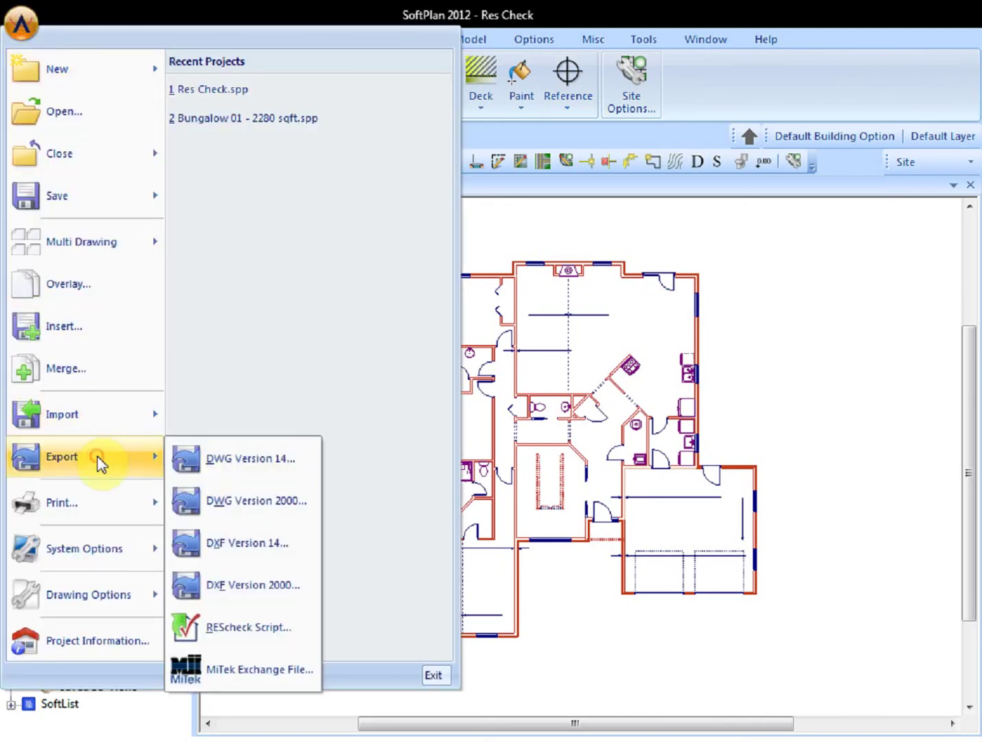
pyautogui.click(275, 639)
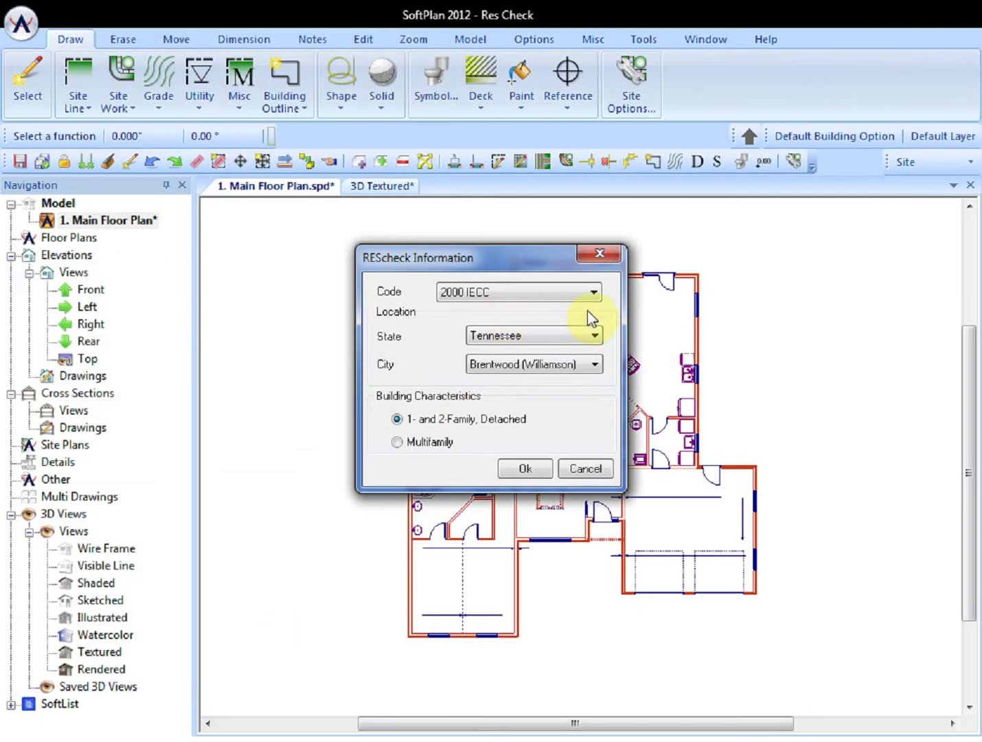
pyautogui.click(595, 294)
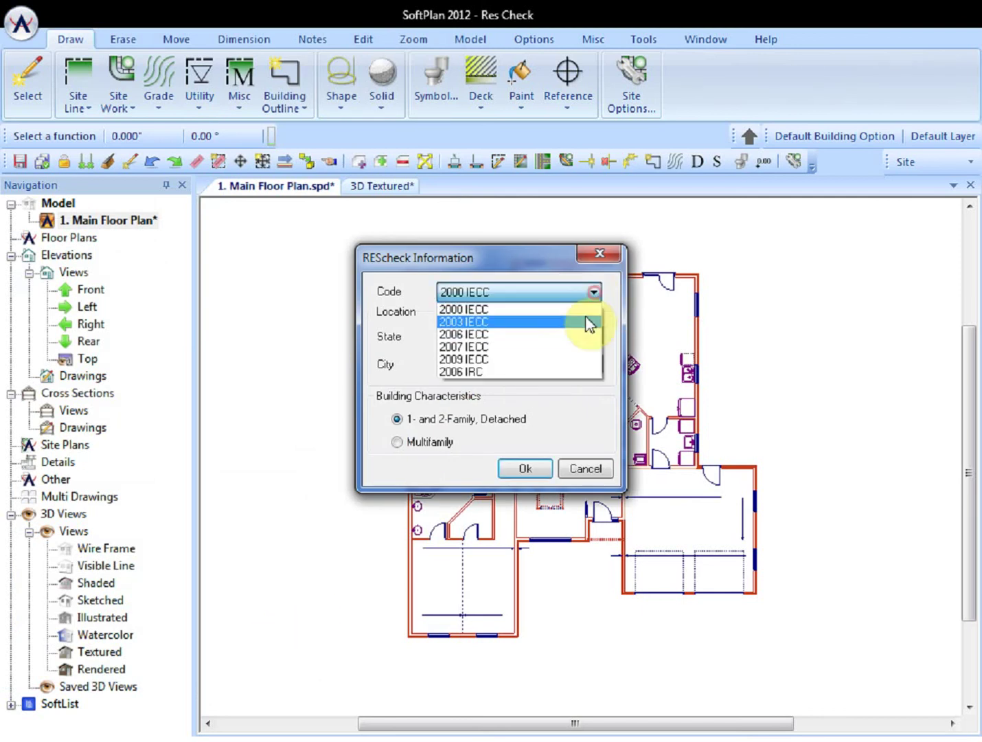
pyautogui.click(574, 373)
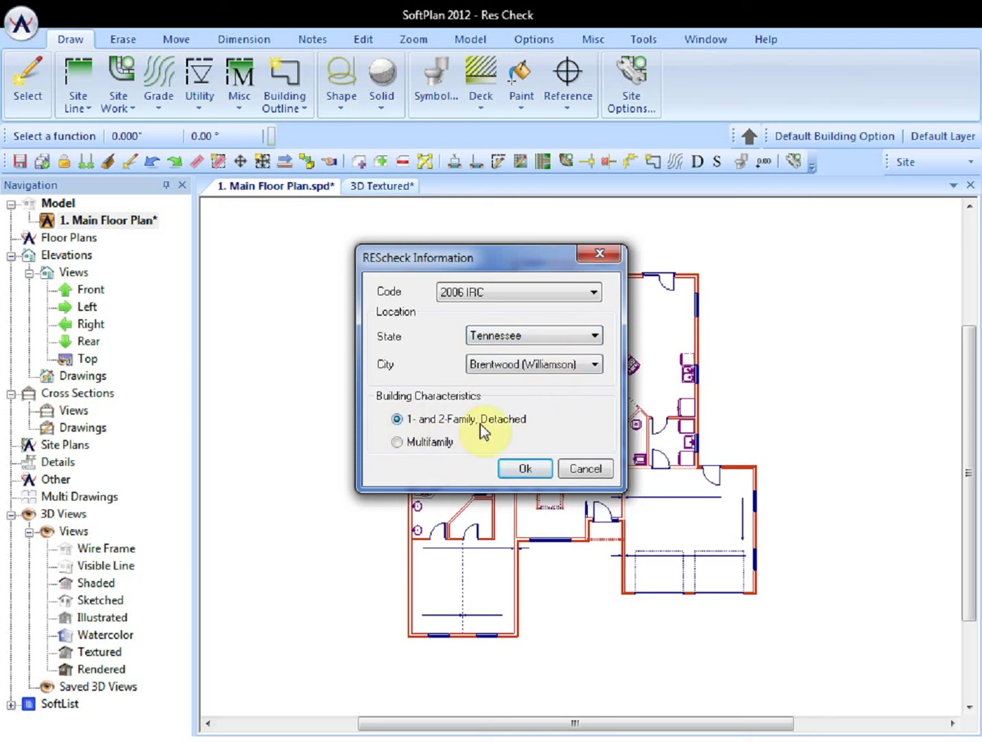
pyautogui.click(524, 468)
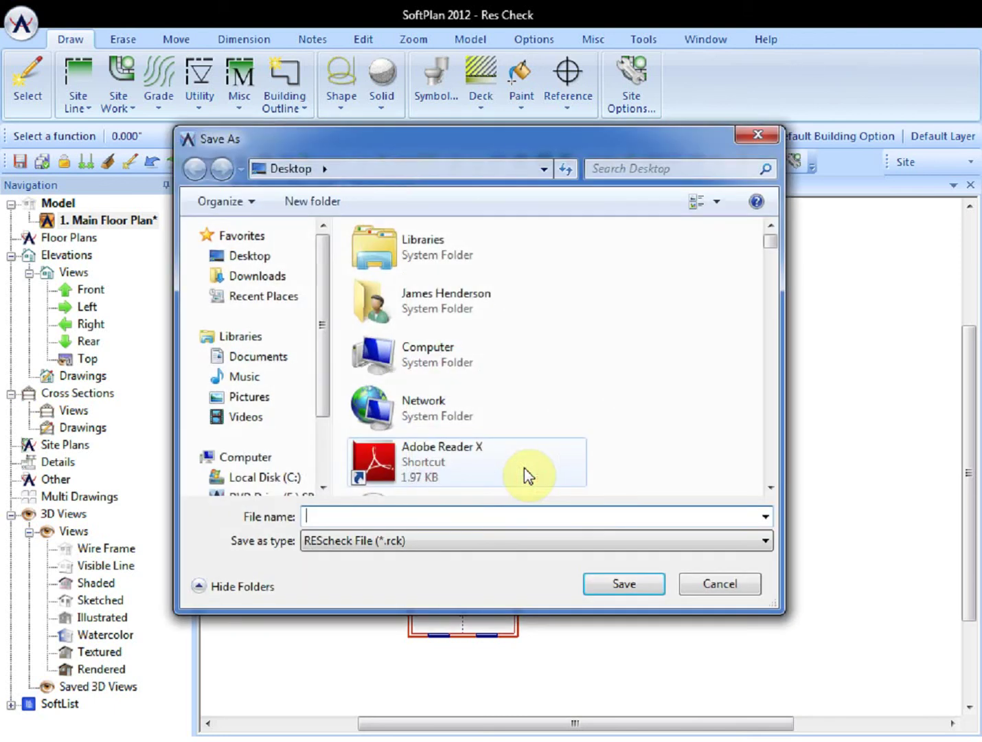
# Save the exported REScheck file on the desktop under the name Bungalow
pyautogui.click(347, 514)
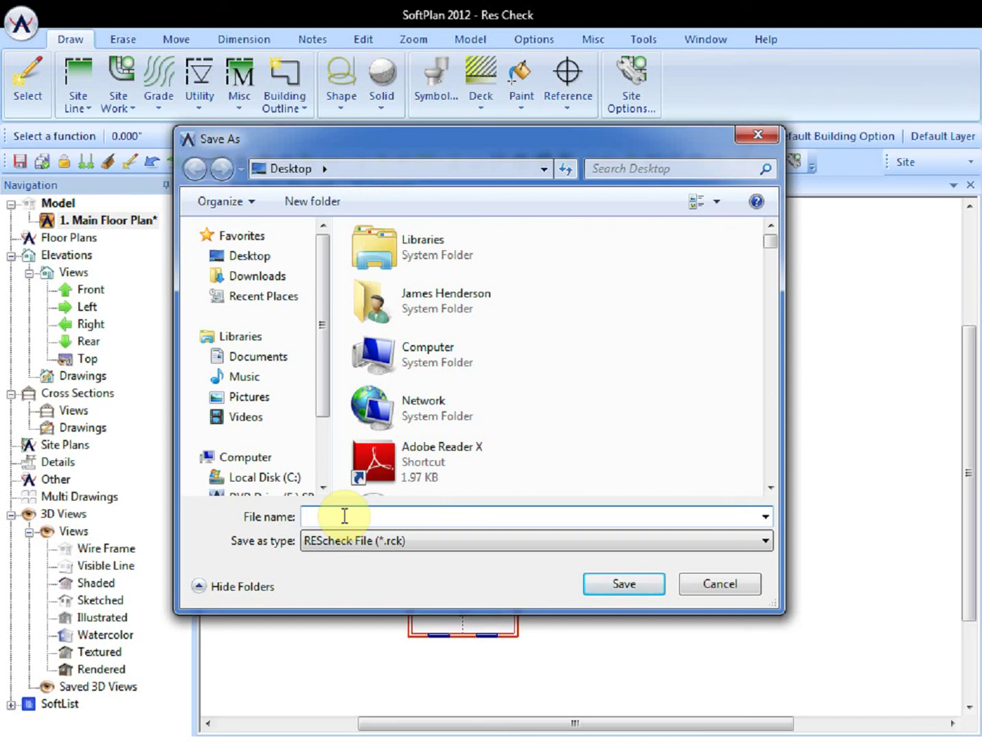
pyautogui.write('Bungalow')
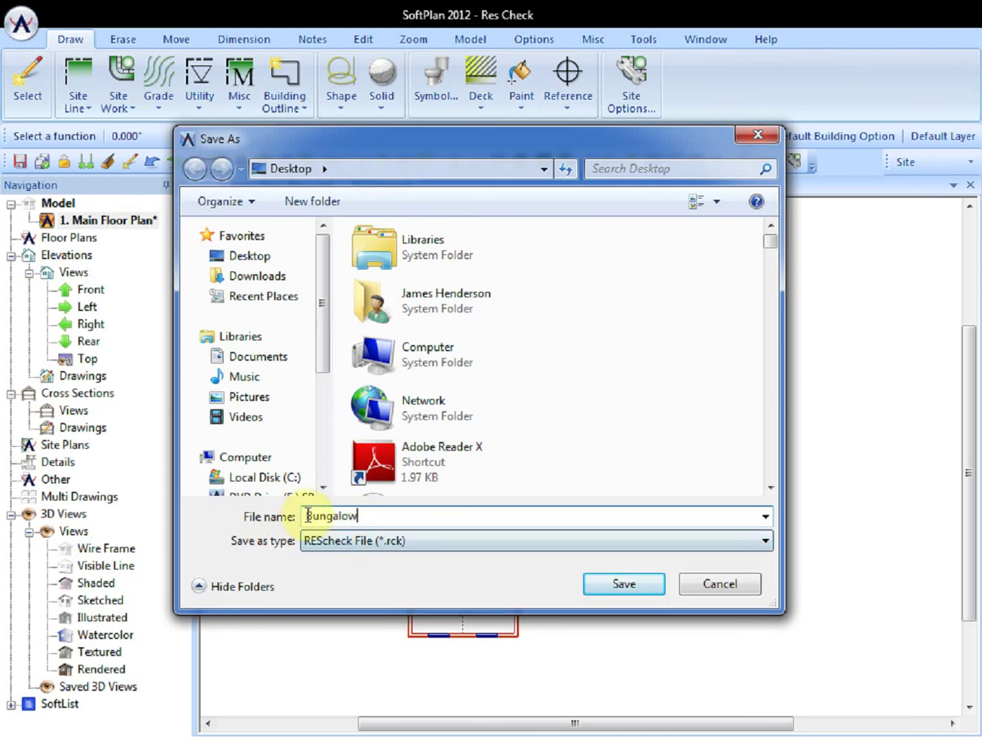
pyautogui.press('Return')
# Switch to REScheck and open the exported file Bungalow.rck
pyautogui.moveTo(31, 293)
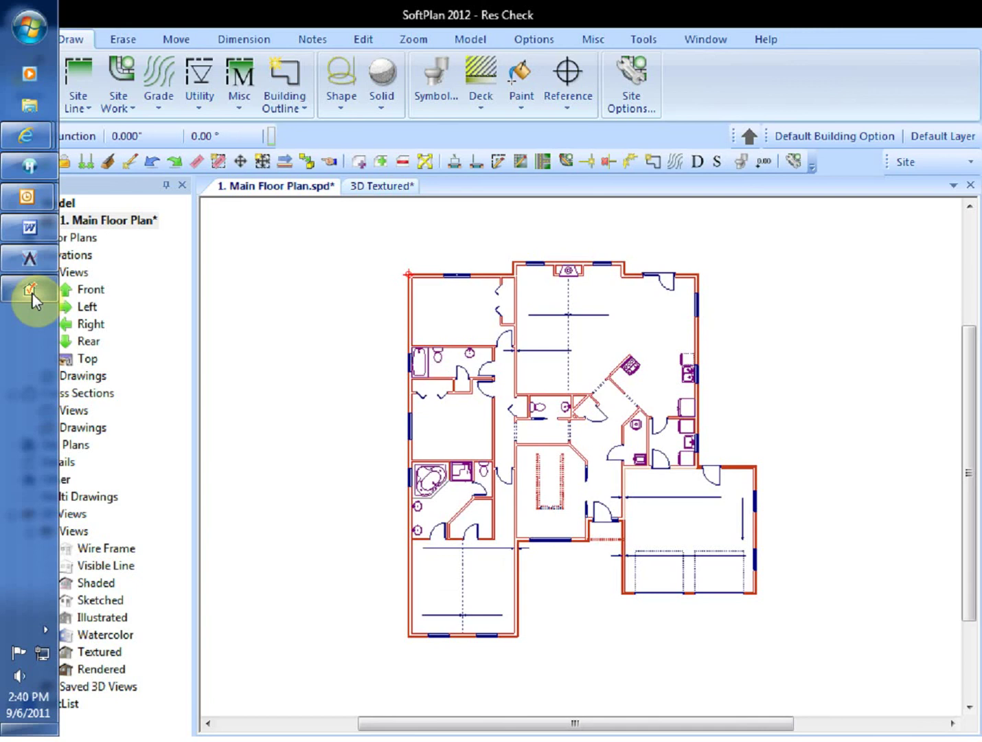
pyautogui.click(32, 293)
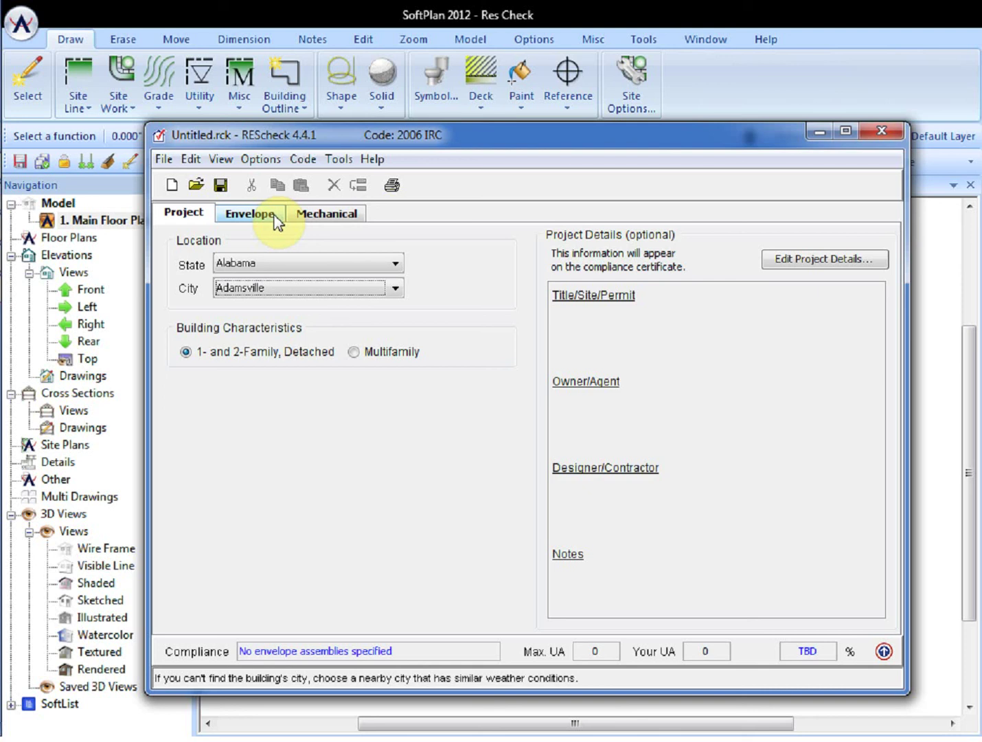
pyautogui.click(164, 160)
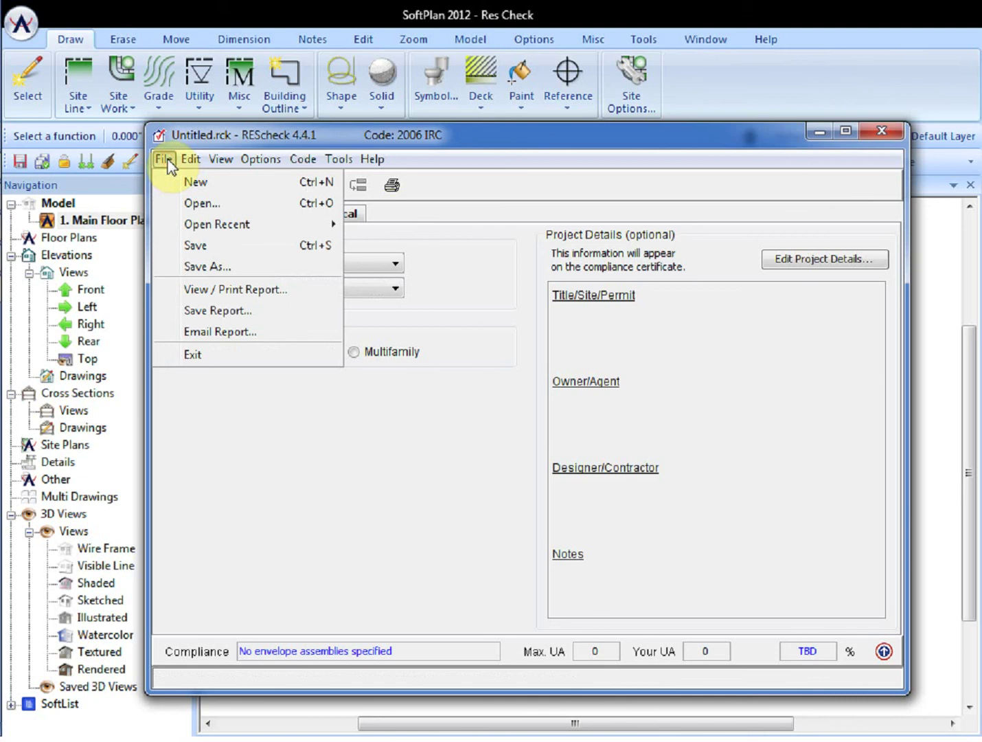
pyautogui.click(204, 203)
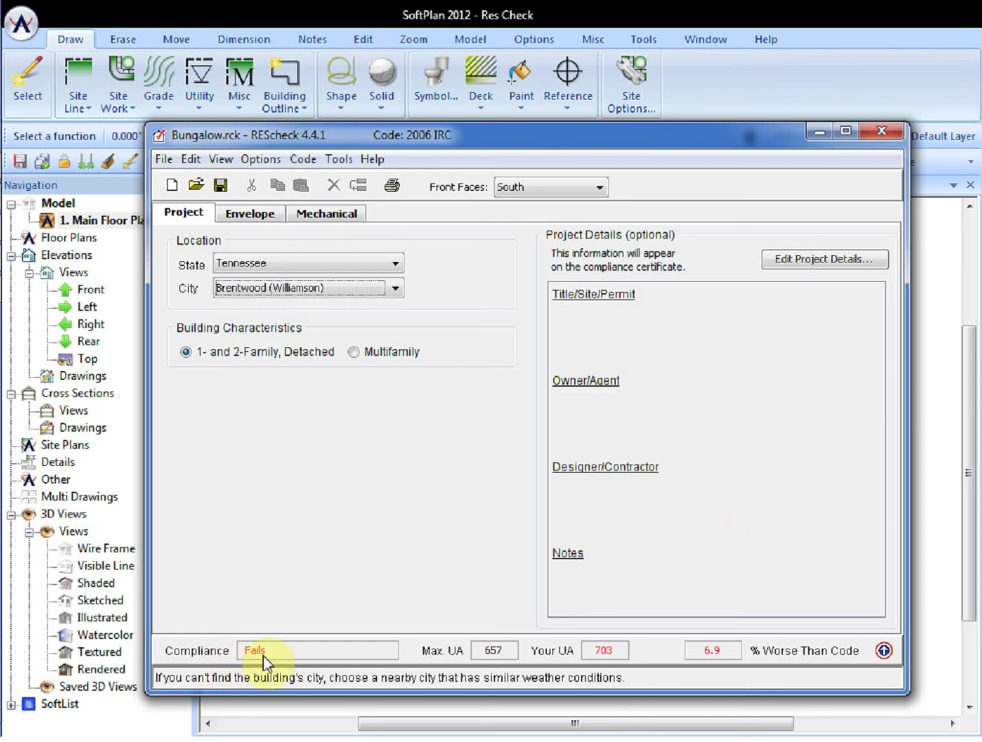
# In the building envelope list, set Slab 1's assembly to heated Slab-On-Grade with an insulation depth of 2 ft
pyautogui.click(248, 214)
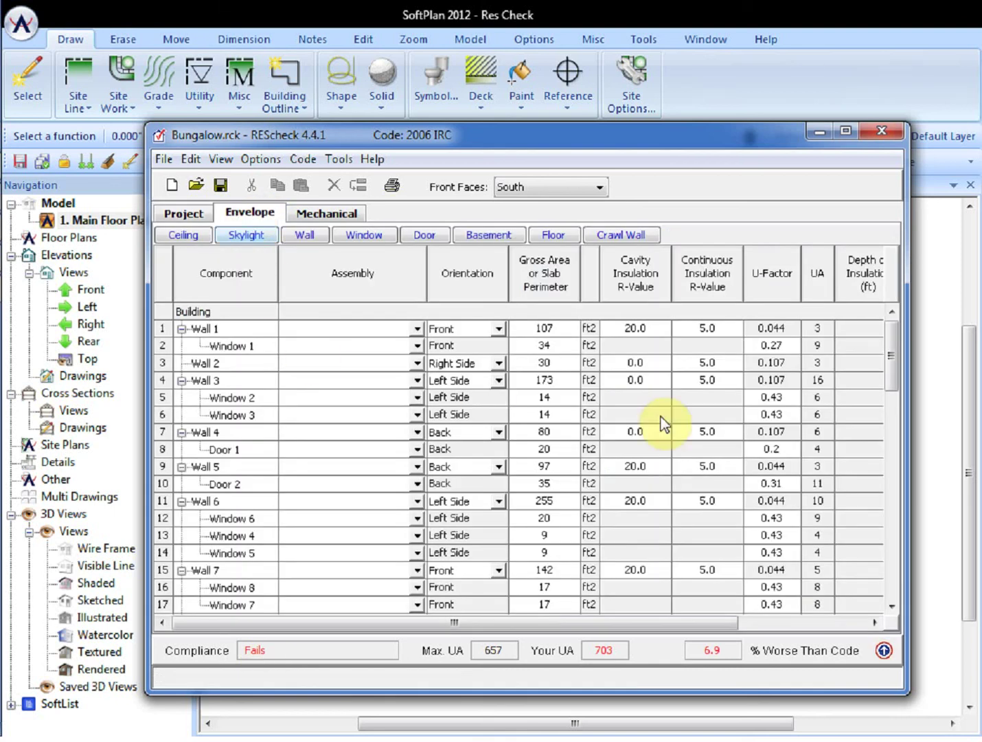
pyautogui.scroll(-3, 773, 431)
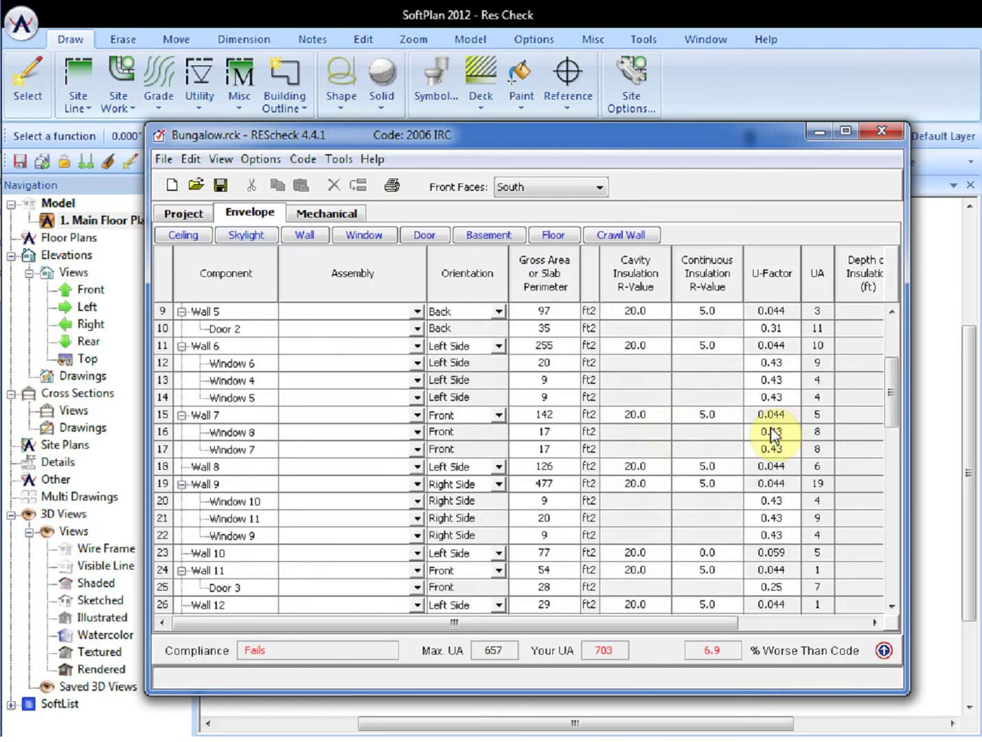
pyautogui.scroll(-8, 773, 432)
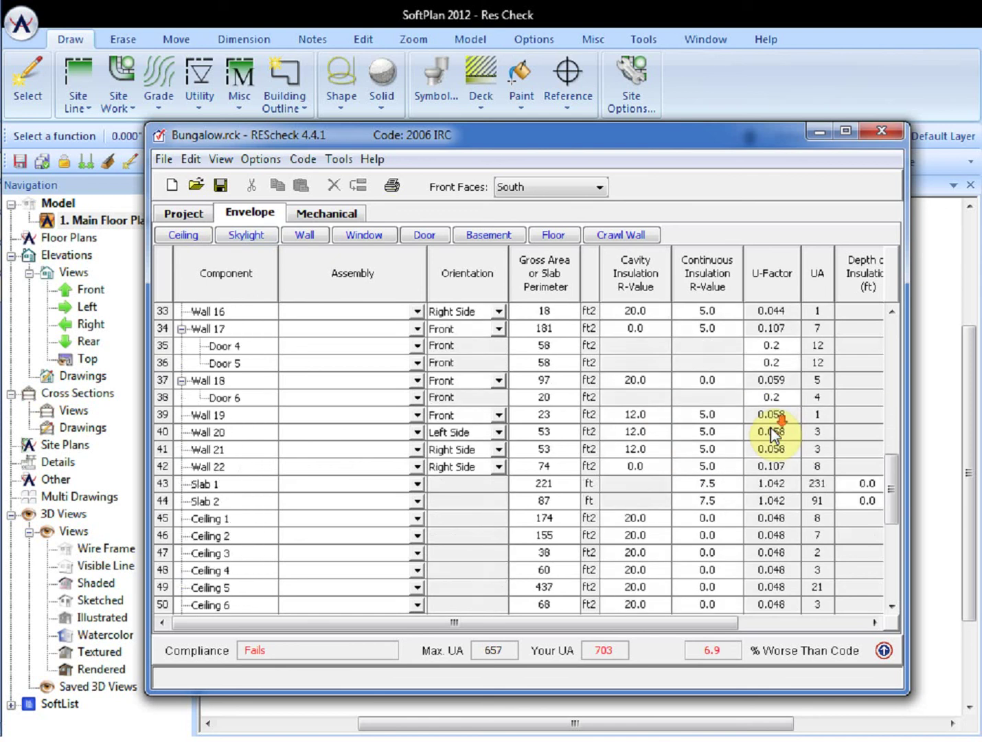
pyautogui.scroll(-6, 774, 434)
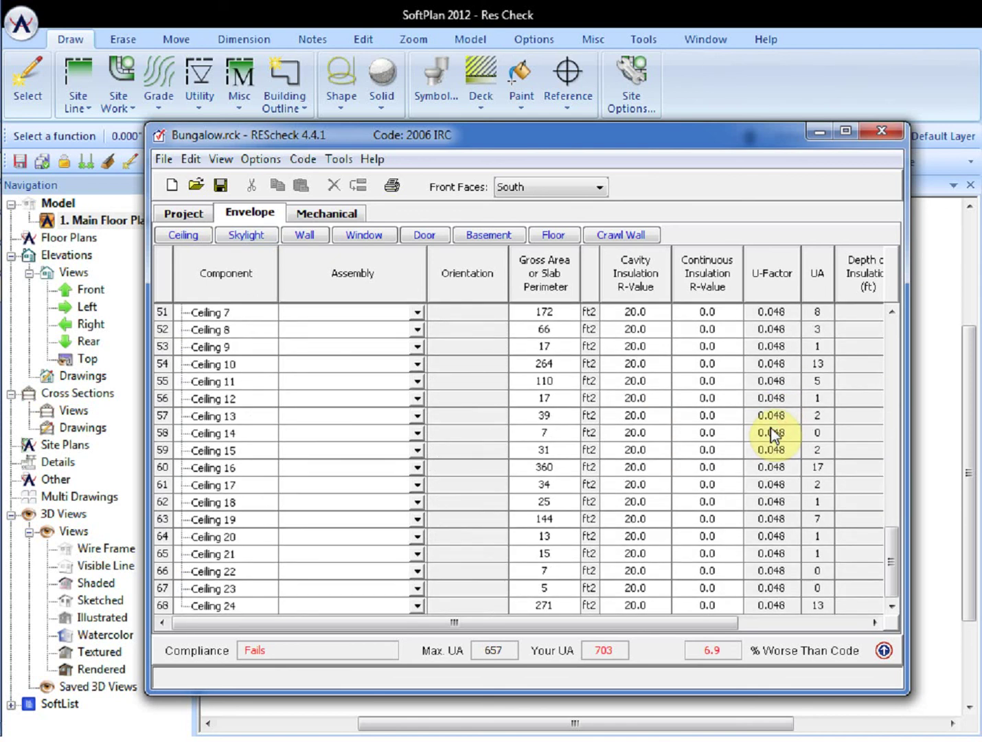
pyautogui.scroll(4, 889, 543)
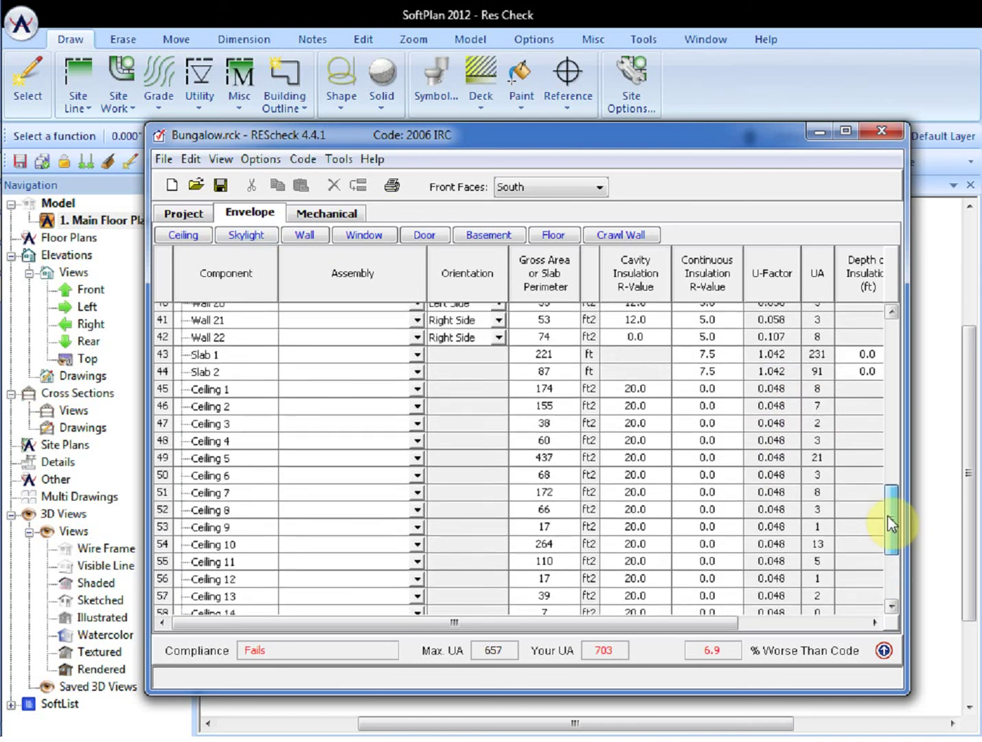
pyautogui.scroll(2, 890, 512)
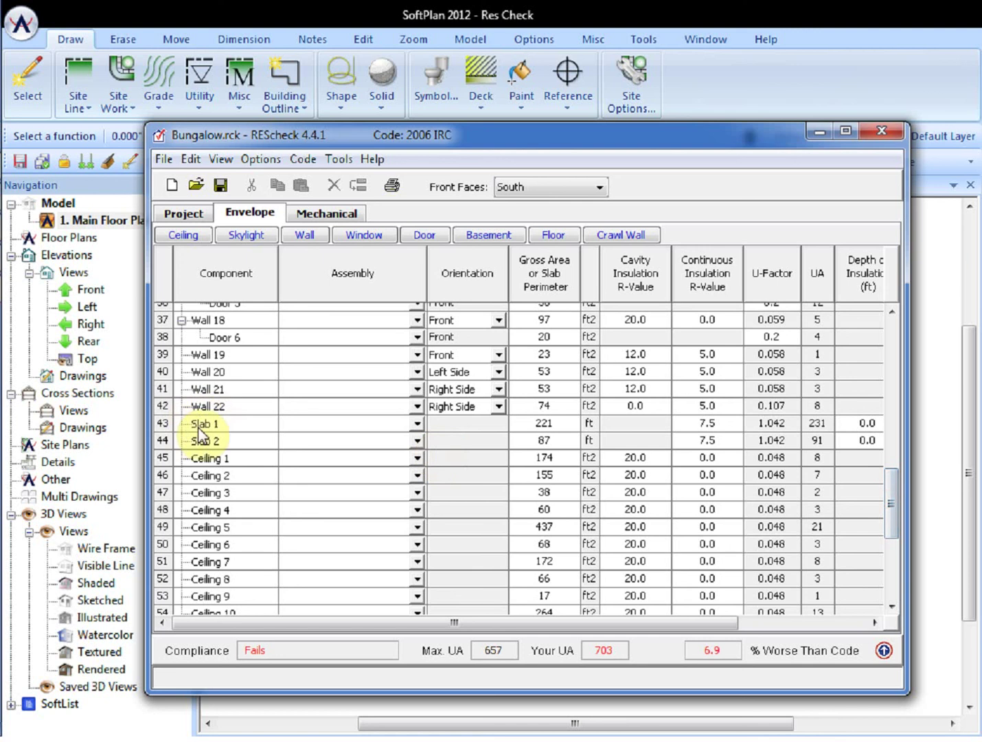
pyautogui.click(417, 425)
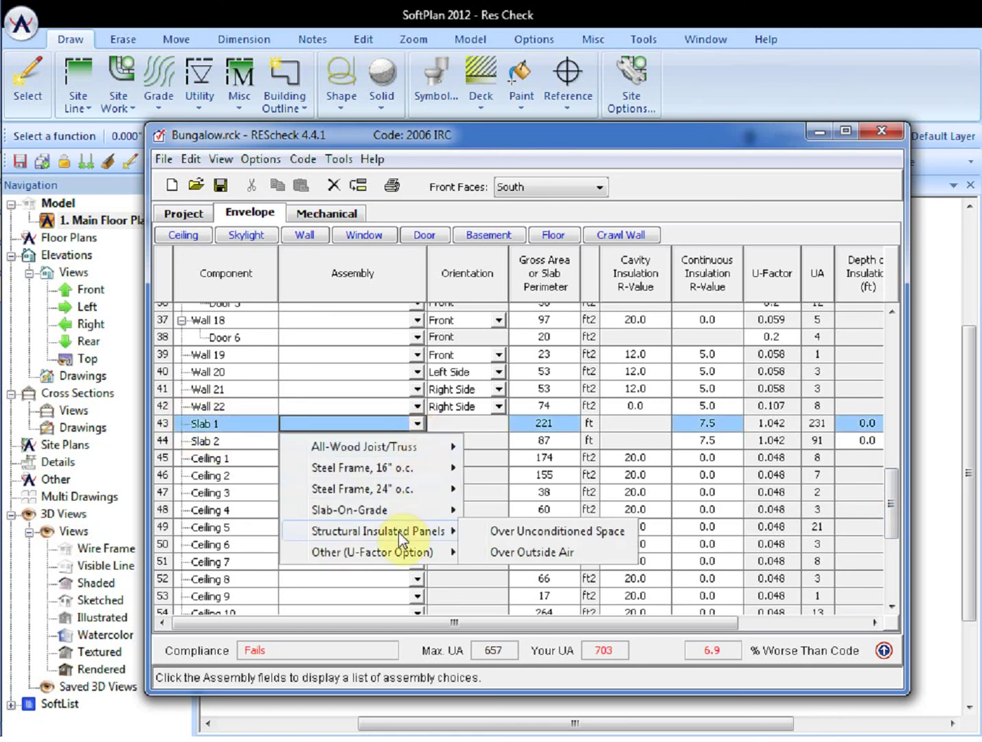
pyautogui.click(380, 511)
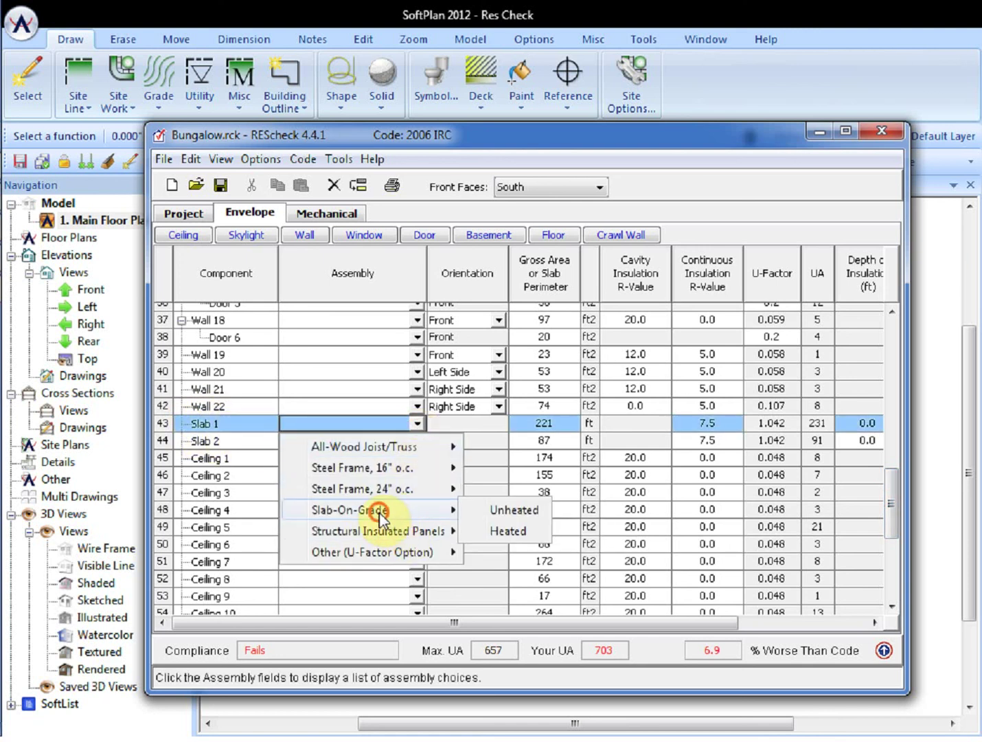
pyautogui.click(506, 533)
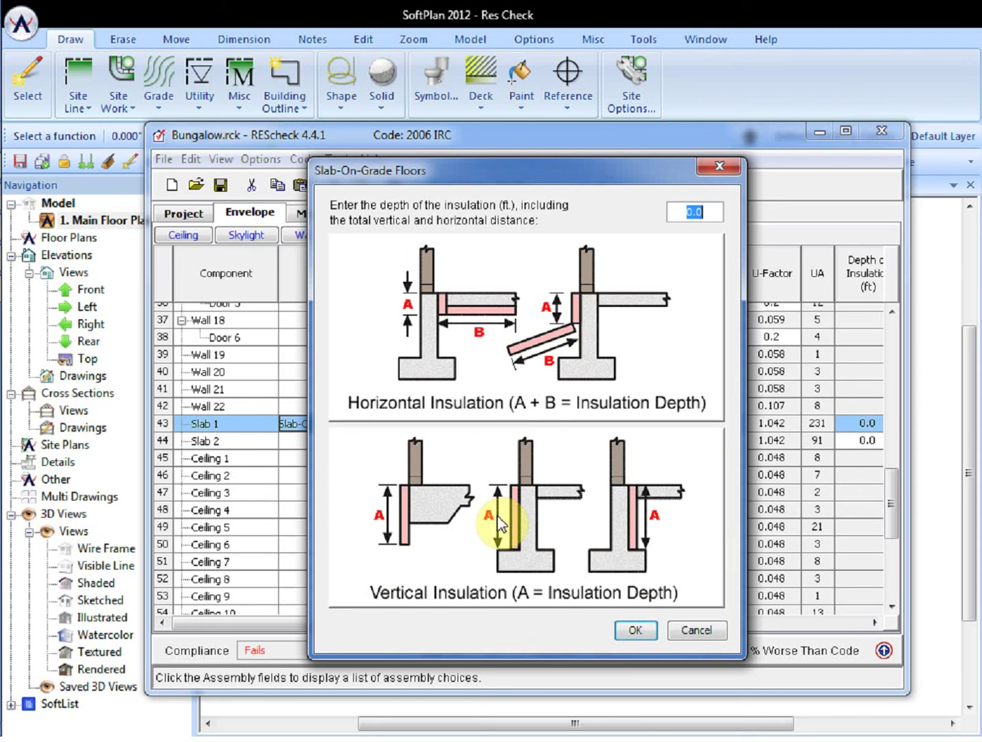
pyautogui.write('2')
pyautogui.press('Return')
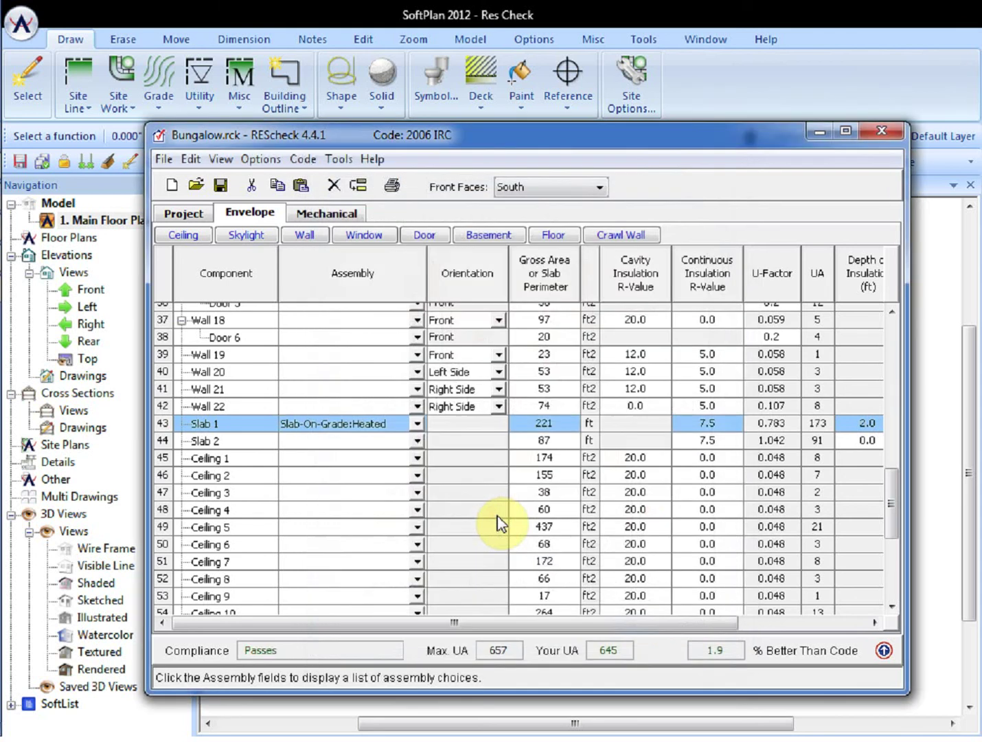